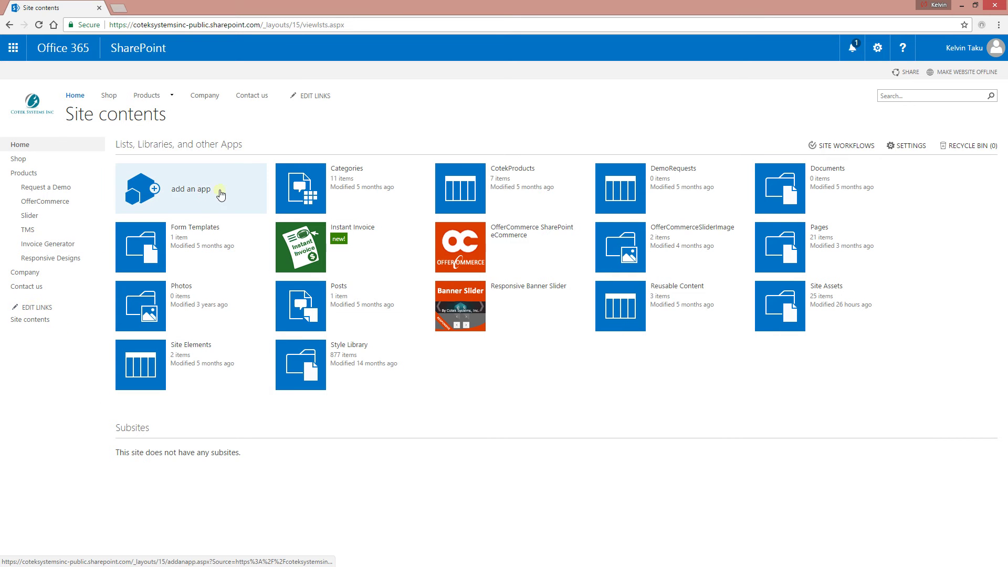
{"action": "left_click", "coordinate": [129, 53]}
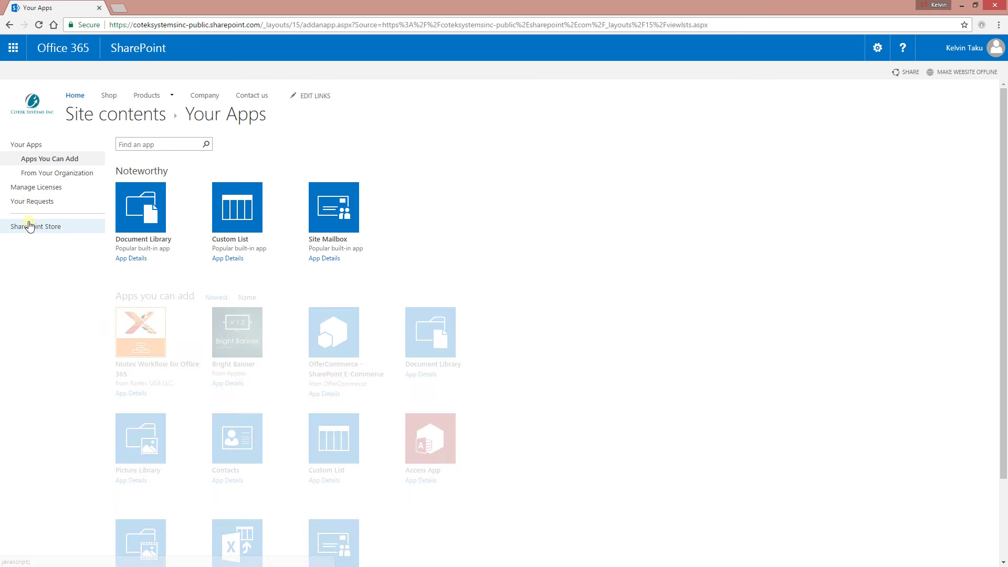
{"action": "left_click", "coordinate": [33, 226]}
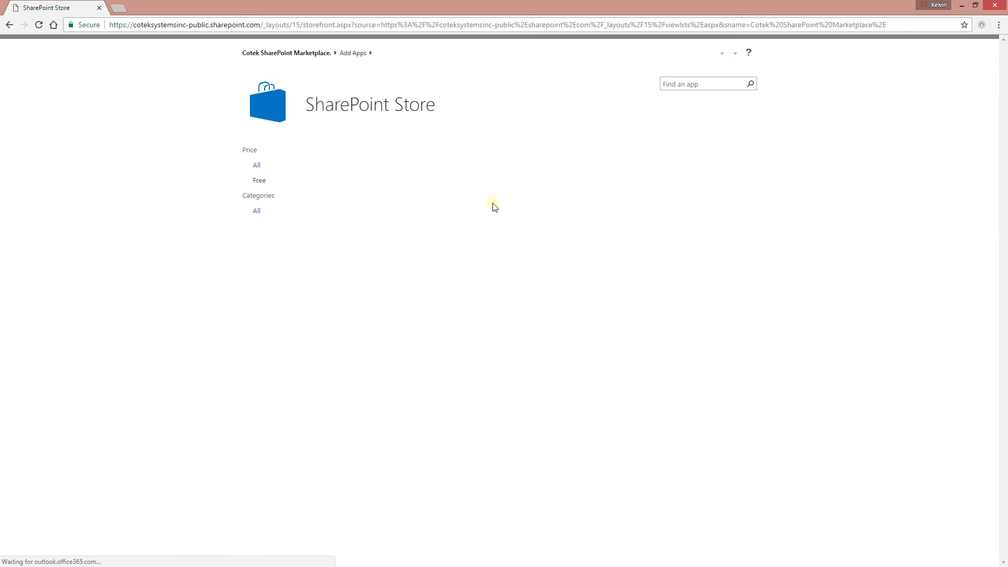
{"action": "left_click", "coordinate": [688, 83]}
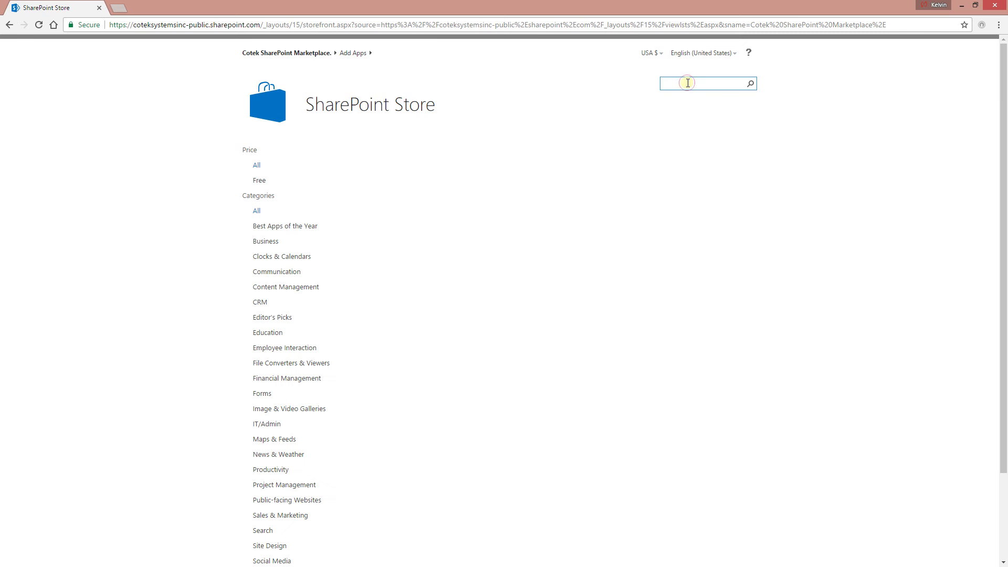
{"action": "left_click", "coordinate": [272, 53]}
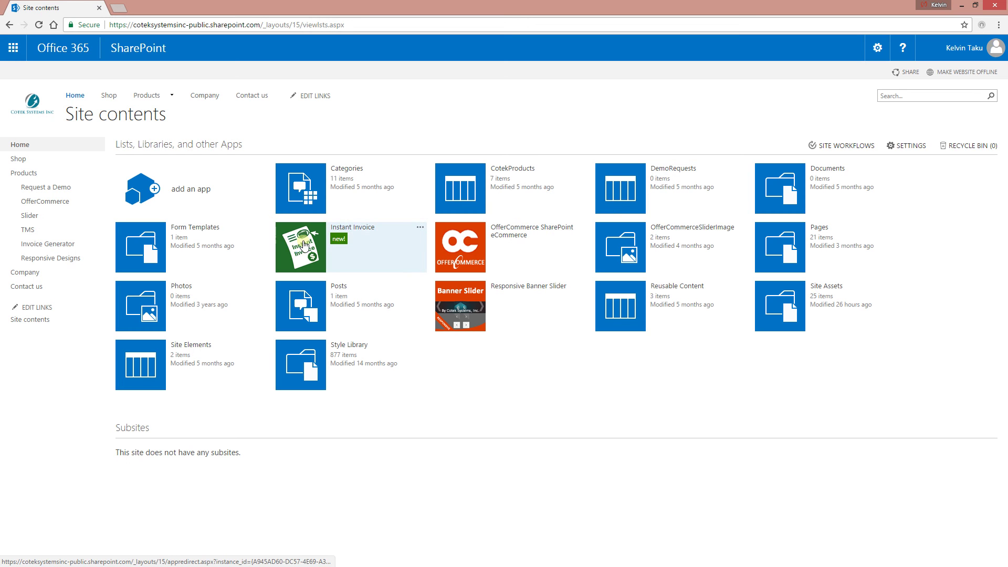
{"action": "left_click", "coordinate": [315, 250]}
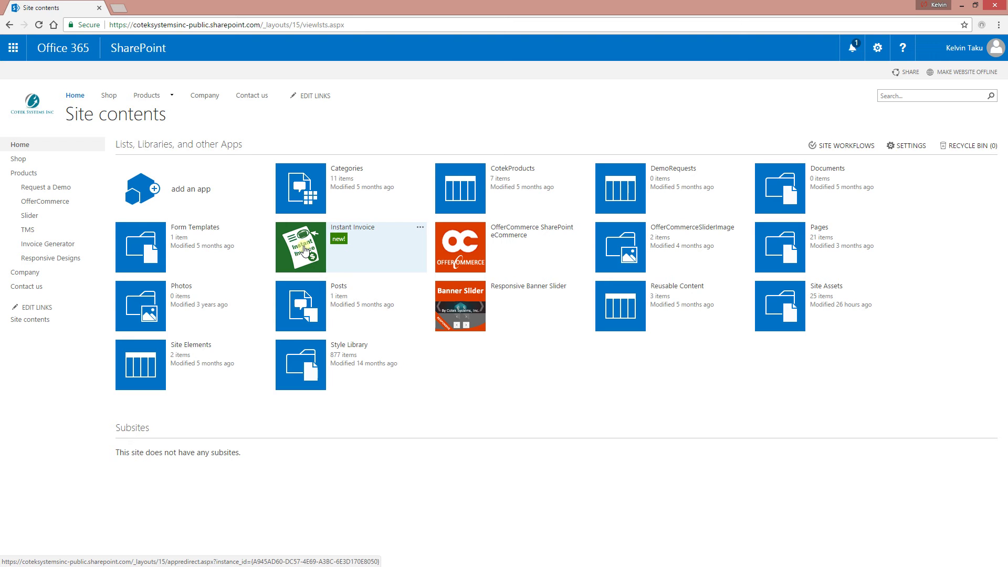
- Launch the Instant Invoice add-in from Site contents to reach its document list
{"action": "left_click", "coordinate": [305, 249]}
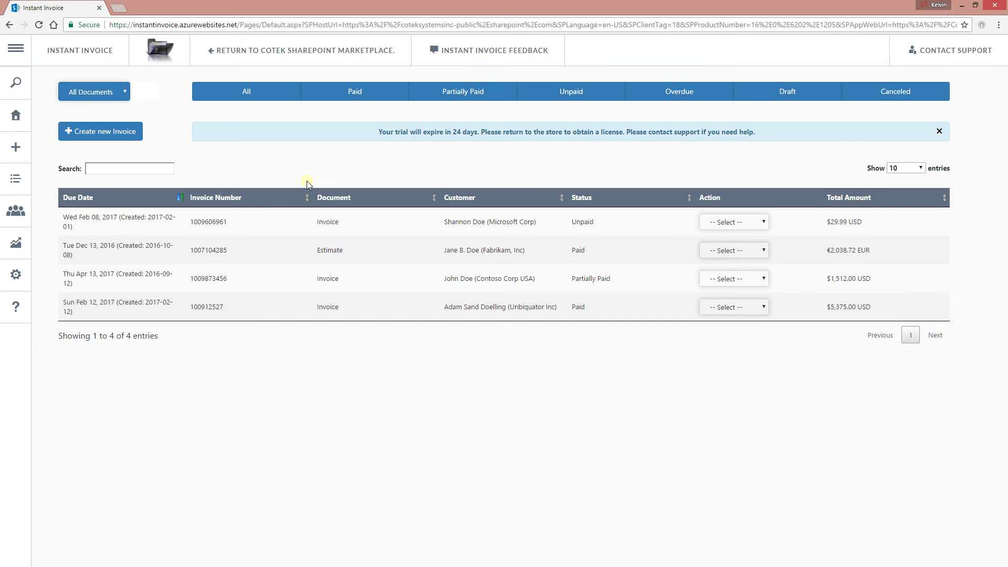
{"action": "mouse_move", "coordinate": [28, 127]}
{"action": "left_click", "coordinate": [103, 132]}
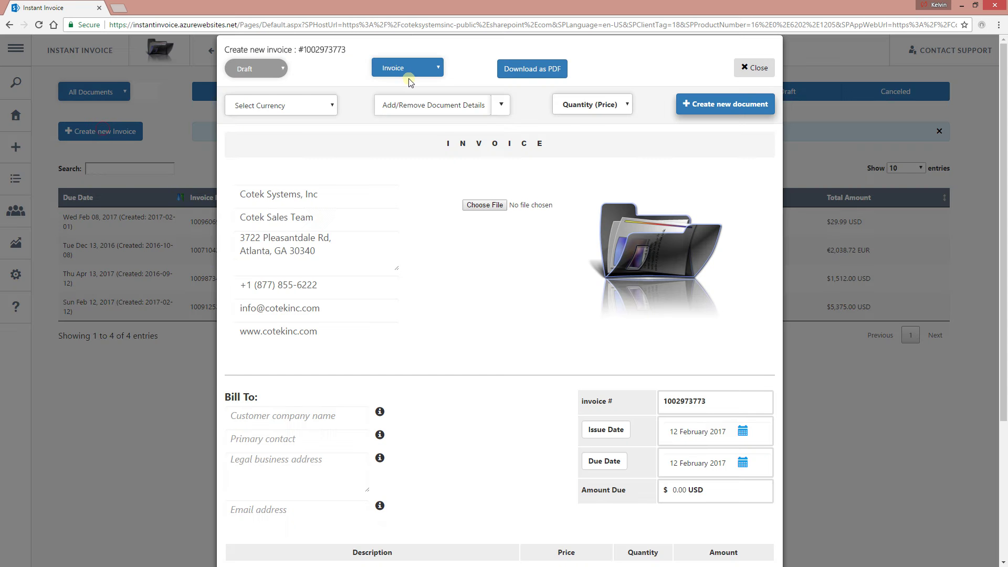
{"action": "left_click", "coordinate": [424, 67]}
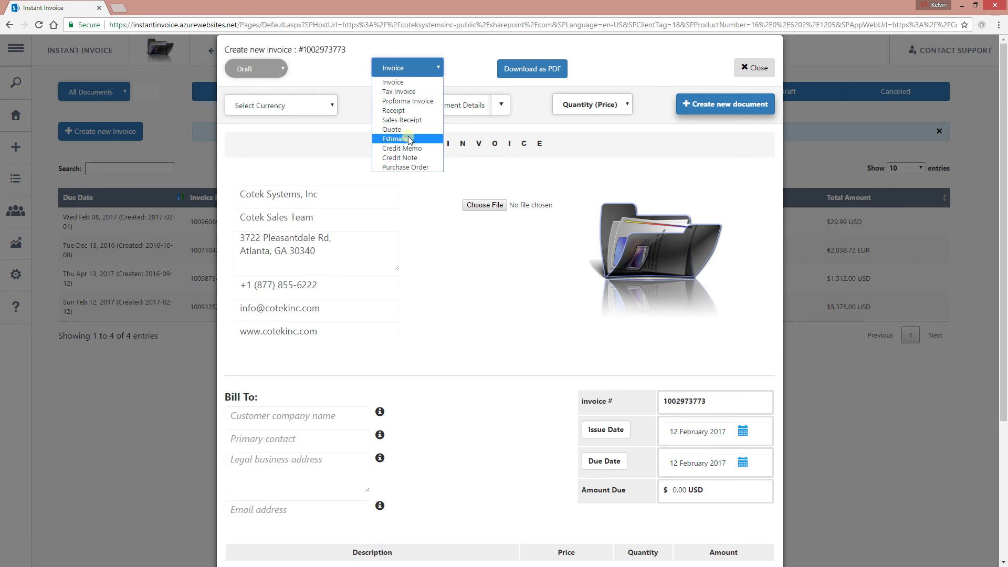
{"action": "left_click", "coordinate": [539, 132]}
{"action": "left_click", "coordinate": [534, 73]}
{"action": "scroll", "coordinate": [420, 221], "scroll_direction": "down", "scroll_amount": 4}
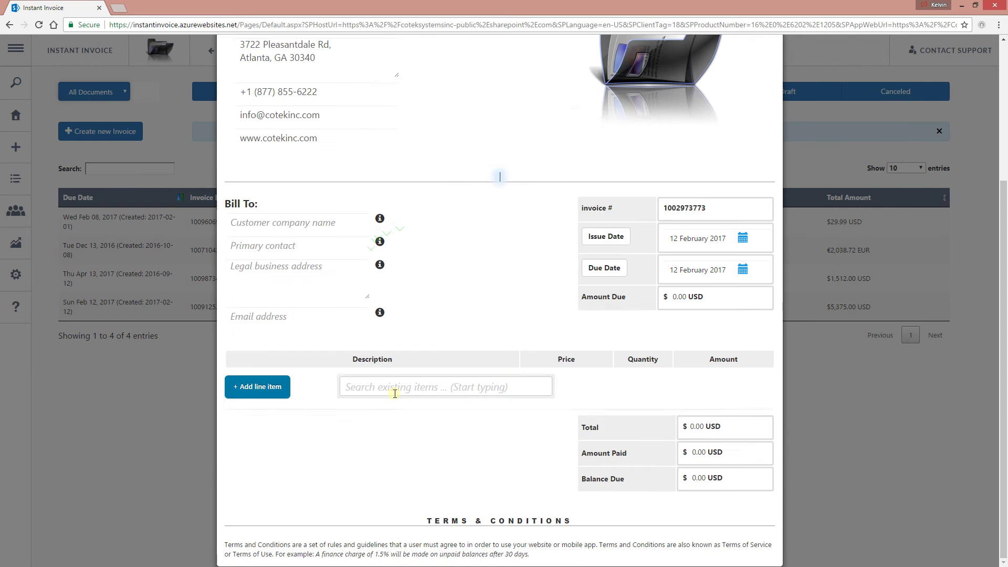
{"action": "scroll", "coordinate": [663, 190], "scroll_direction": "up", "scroll_amount": 4}
{"action": "left_click", "coordinate": [546, 71]}
{"action": "left_click", "coordinate": [754, 67]}
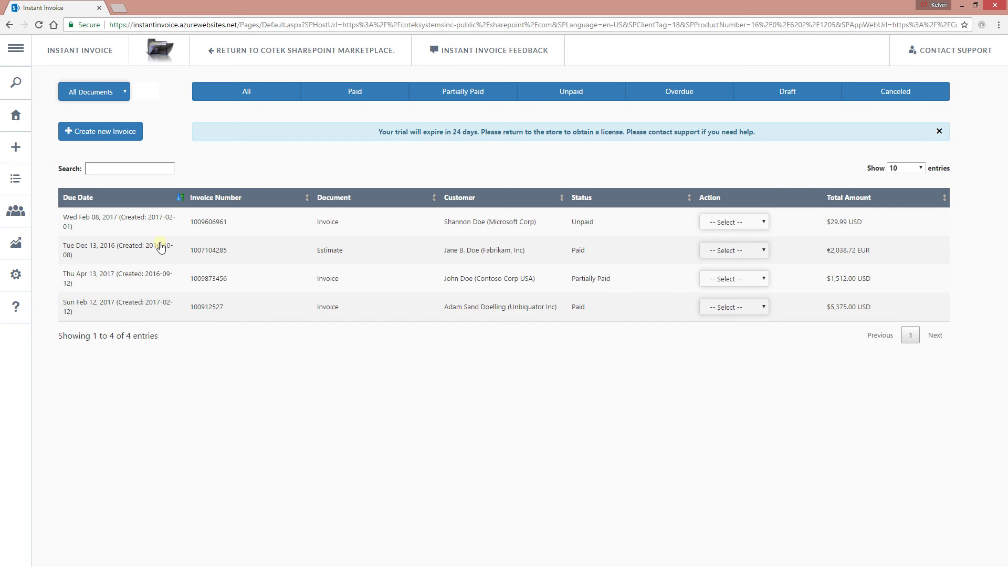
- Start a new invoice and enter Unbound Inc as the Bill To company name
{"action": "mouse_move", "coordinate": [23, 224]}
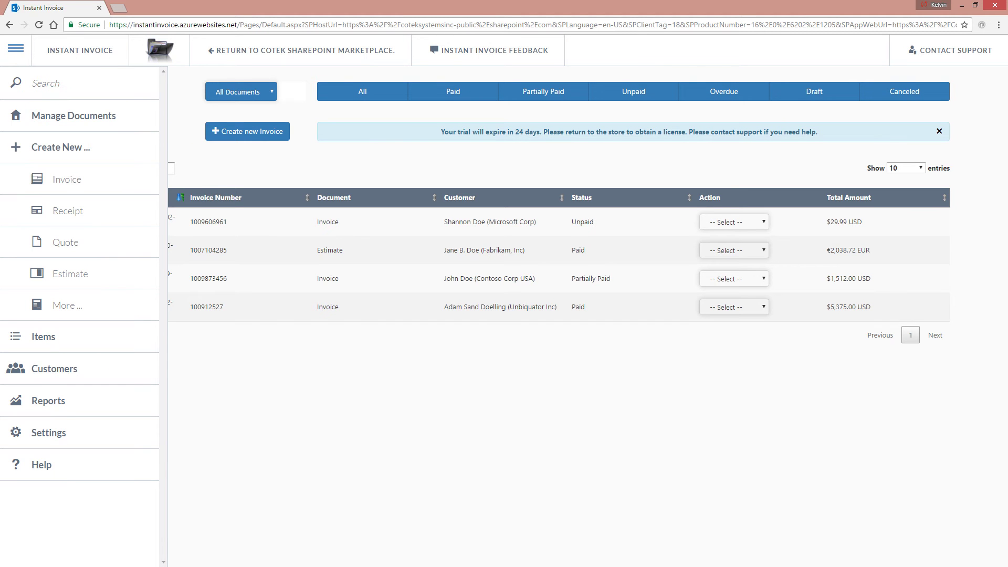
{"action": "left_click", "coordinate": [78, 179]}
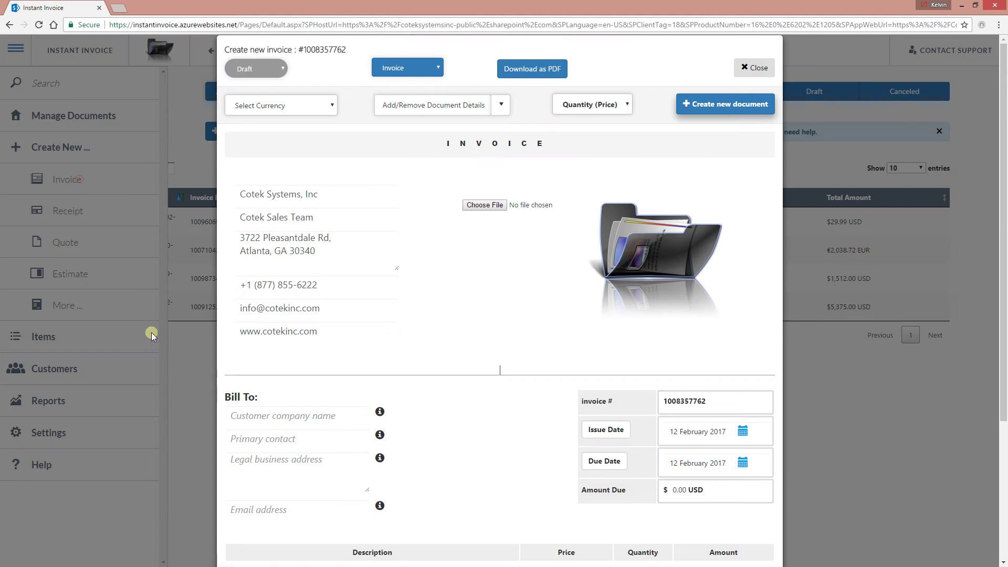
{"action": "scroll", "coordinate": [391, 299], "scroll_direction": "down", "scroll_amount": 4}
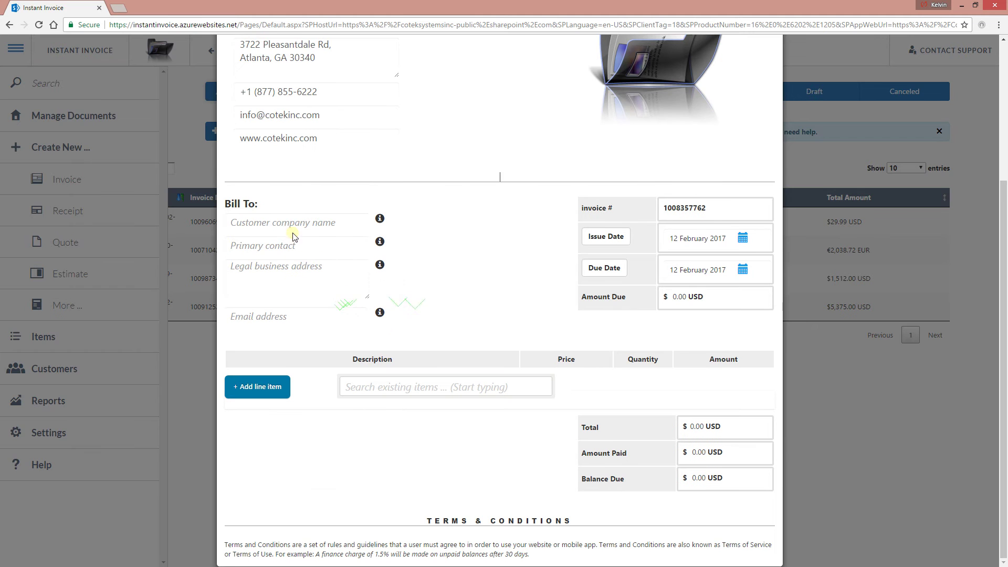
{"action": "left_click", "coordinate": [293, 222]}
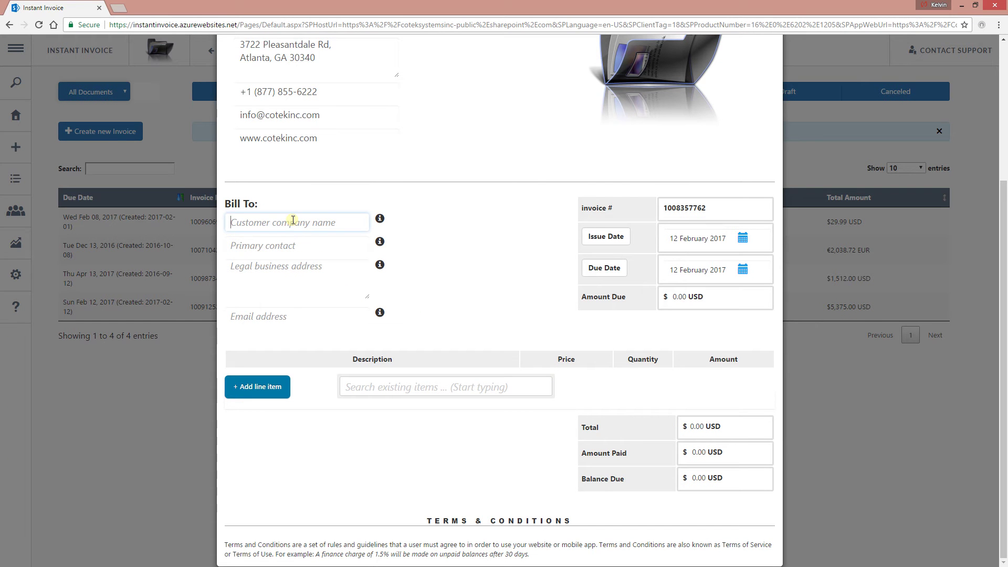
{"action": "type", "text": "Ush"}
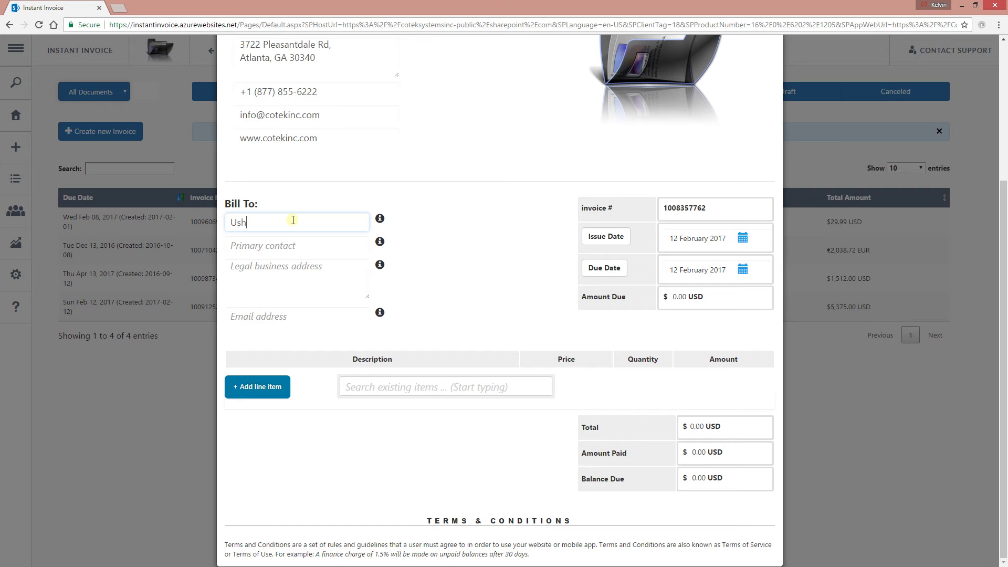
{"action": "key", "text": "BackSpace"}
{"action": "key", "text": "BackSpace"}
{"action": "type", "text": "nbound Inc"}
- Fill in the customer's primary contact name, two-line business address and e-mail address
{"action": "left_click", "coordinate": [279, 246]}
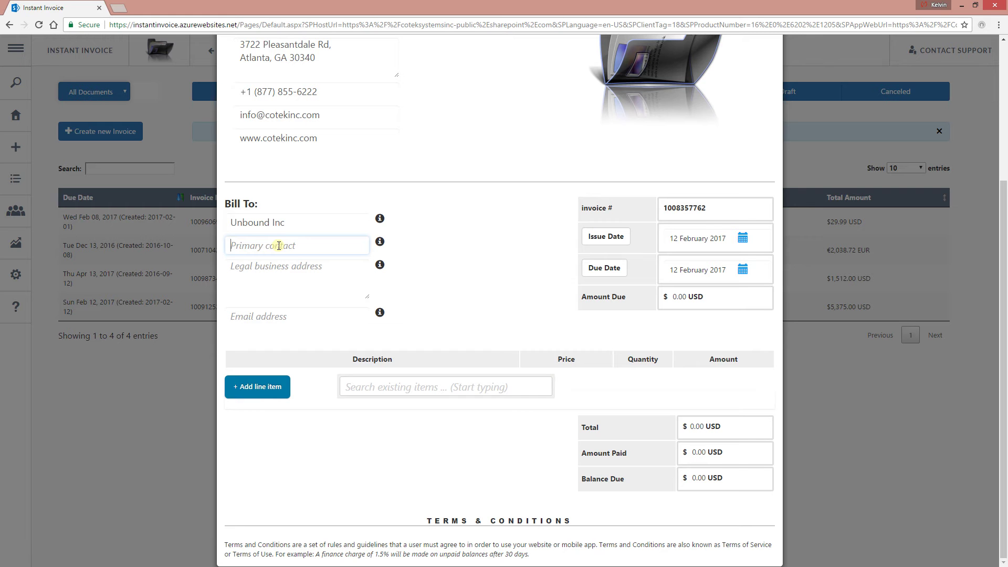
{"action": "key", "text": "BackSpace"}
{"action": "key", "text": "BackSpace"}
{"action": "key", "text": "BackSpace"}
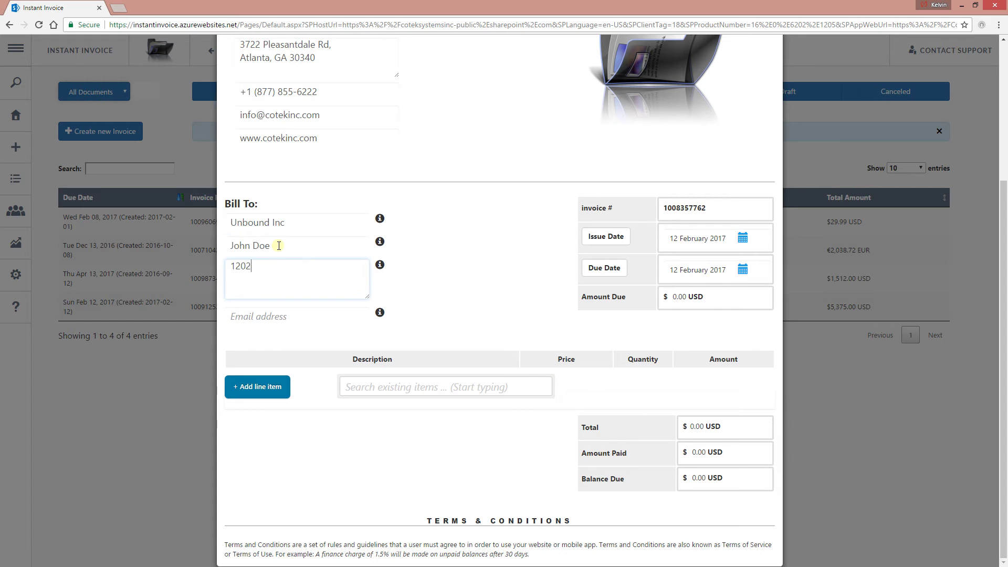
{"action": "key", "text": "Return"}
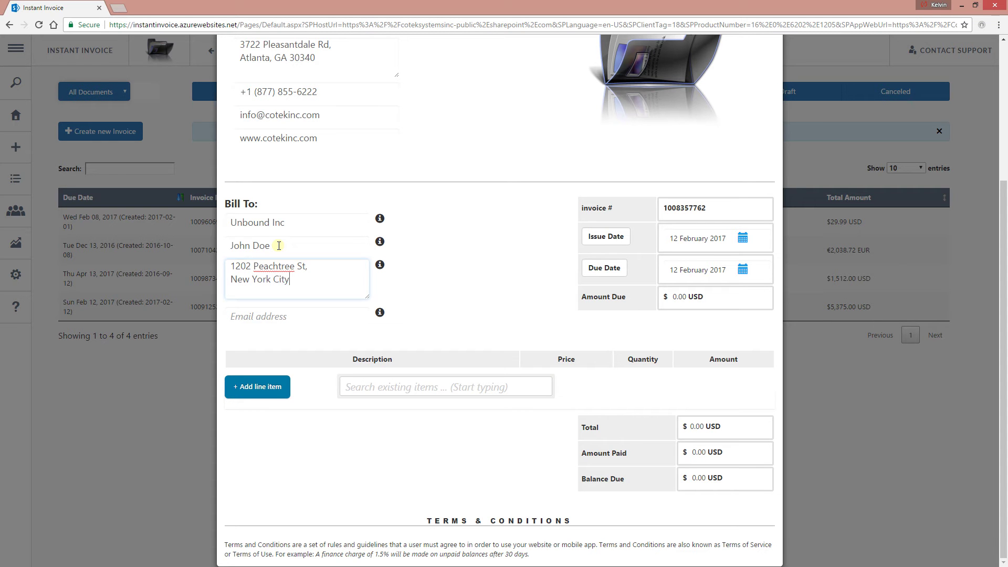
{"action": "left_click", "coordinate": [262, 312]}
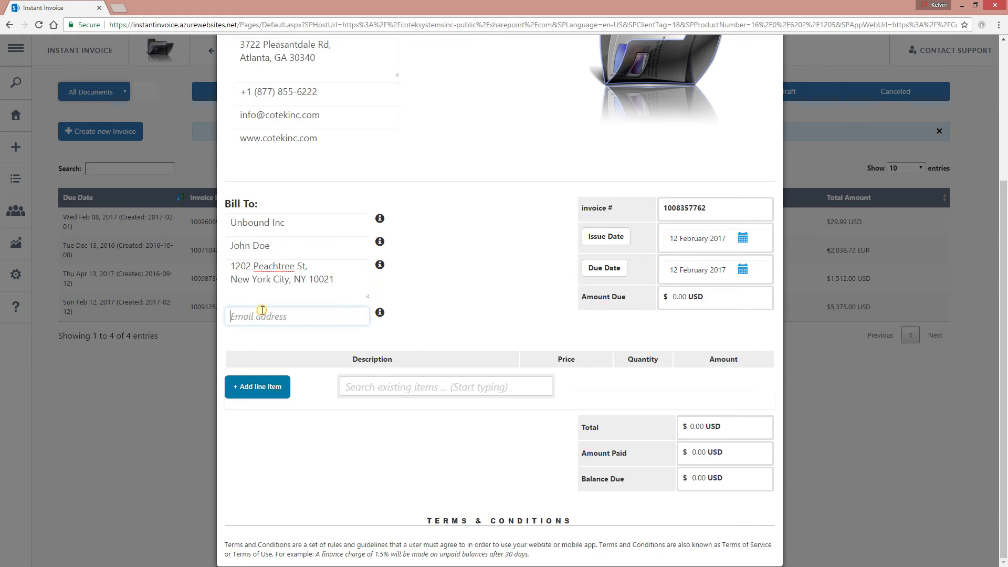
{"action": "scroll", "coordinate": [606, 223], "scroll_direction": "up", "scroll_amount": 4}
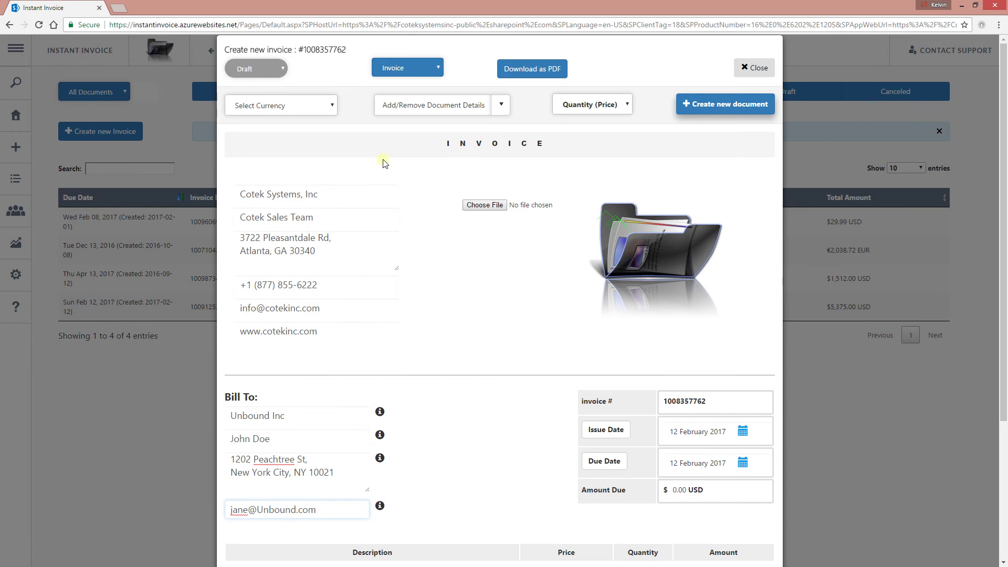
{"action": "left_click", "coordinate": [333, 99]}
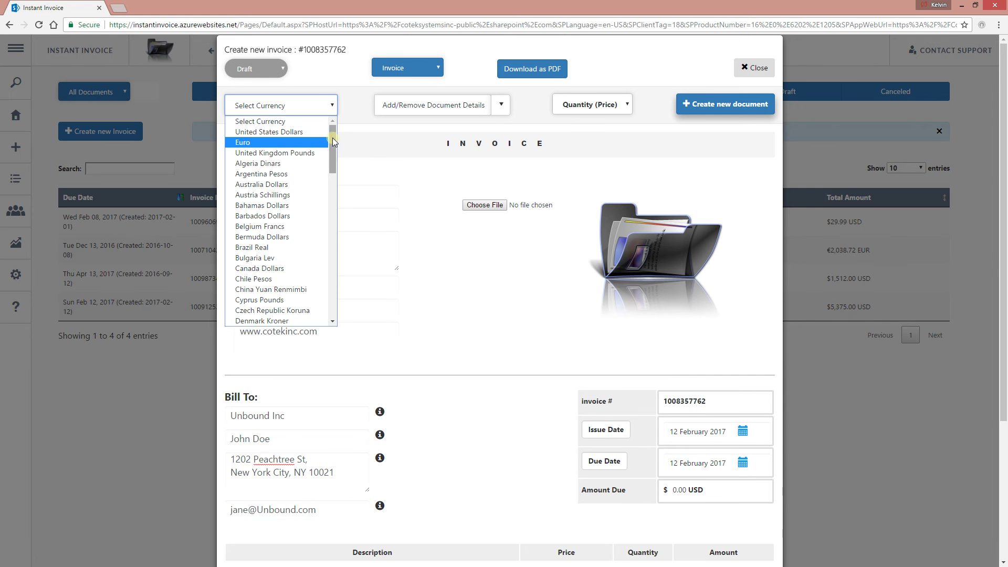
{"action": "left_click_drag", "start_coordinate": [333, 141], "coordinate": [332, 302]}
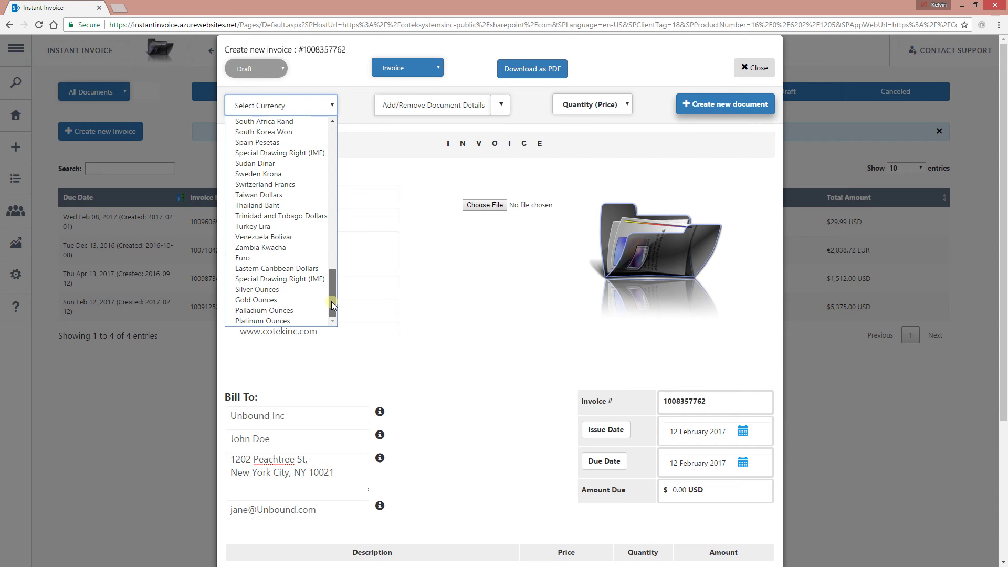
{"action": "left_click_drag", "start_coordinate": [332, 304], "coordinate": [331, 224]}
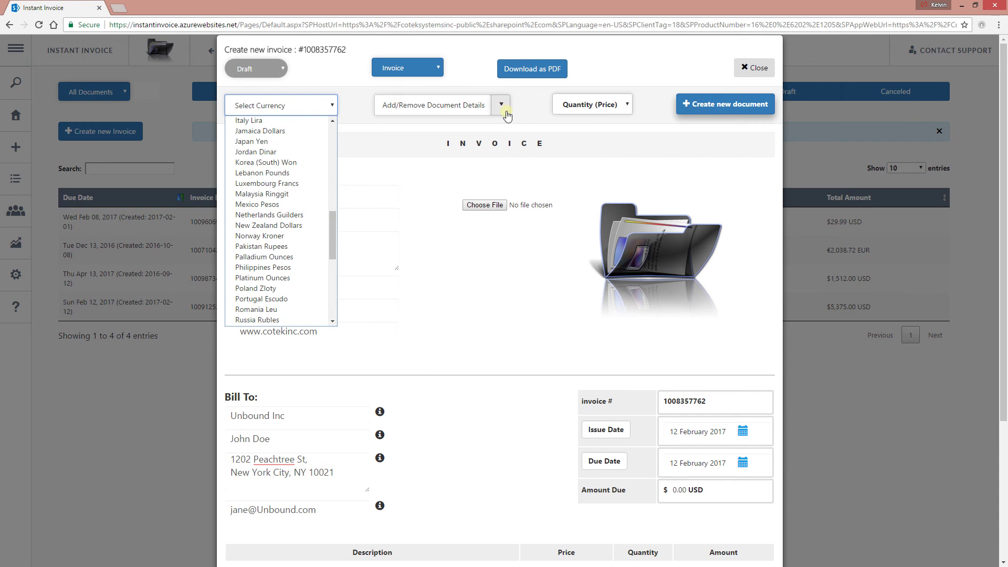
{"action": "left_click", "coordinate": [501, 106]}
{"action": "left_click", "coordinate": [464, 328]}
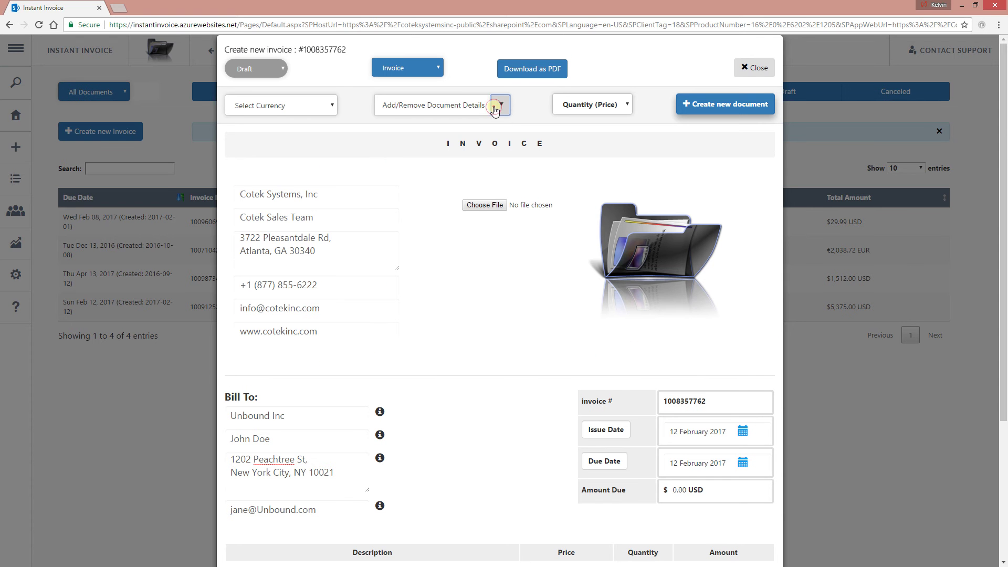
- Turn on detailed descriptions and add OfferCommerce - SharePoint E-Commerce as a $79.95 line item
{"action": "left_click", "coordinate": [493, 106]}
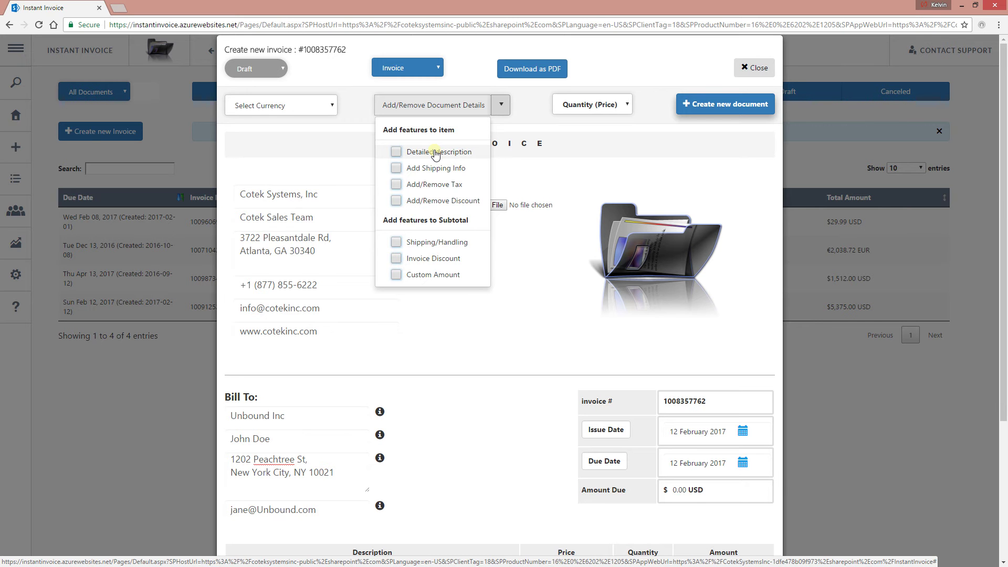
{"action": "left_click", "coordinate": [435, 153]}
{"action": "scroll", "coordinate": [475, 268], "scroll_direction": "down", "scroll_amount": 4}
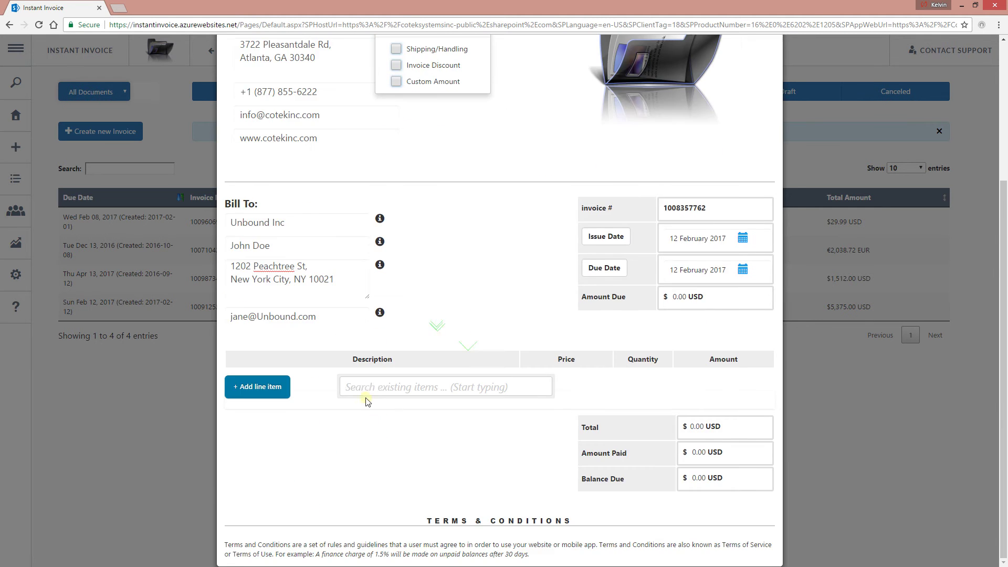
{"action": "left_click", "coordinate": [369, 392]}
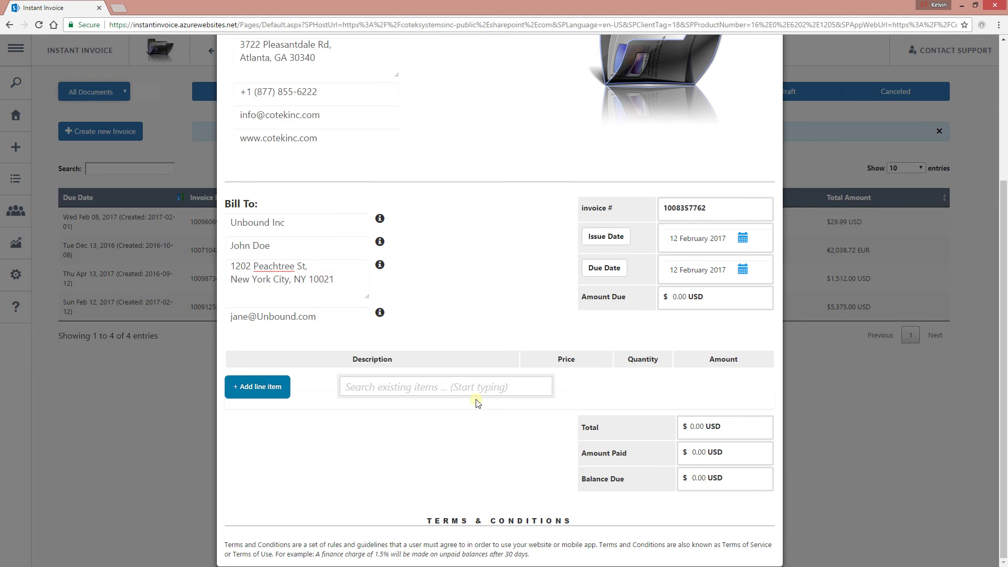
{"action": "type", "text": "e"}
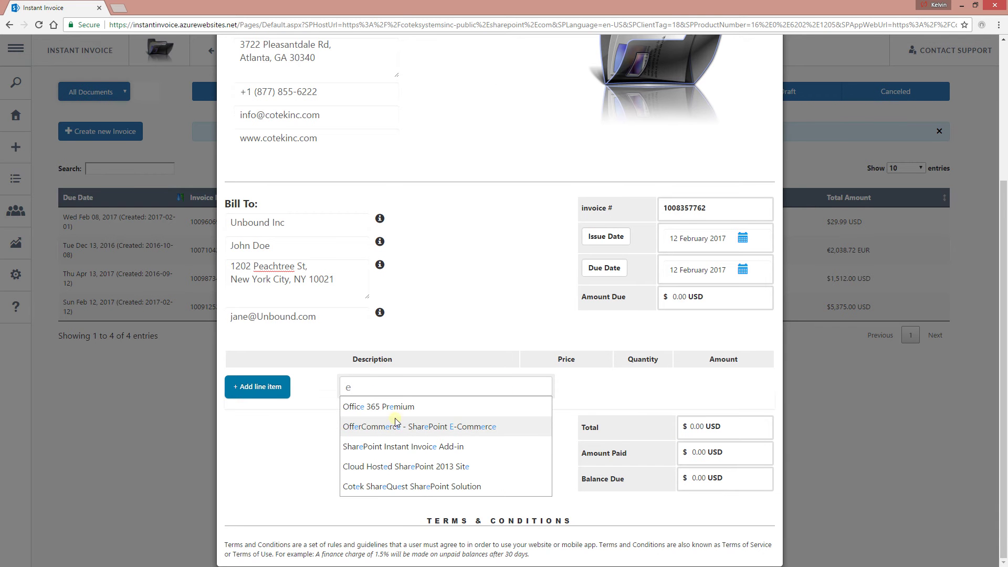
{"action": "left_click", "coordinate": [424, 435]}
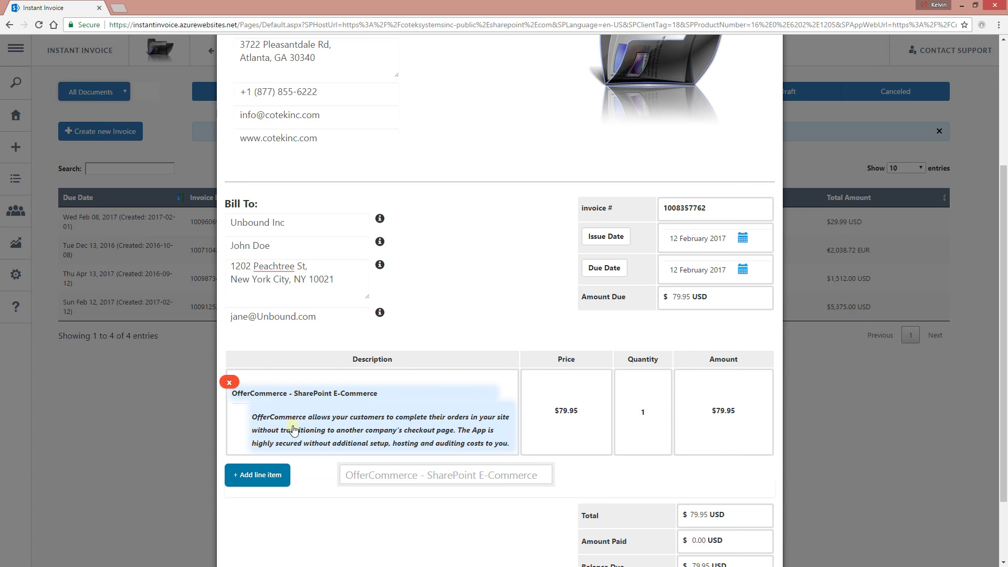
{"action": "scroll", "coordinate": [495, 198], "scroll_direction": "up", "scroll_amount": 4}
- Enable detailed descriptions plus Tax and Discount columns from the document details list
{"action": "left_click", "coordinate": [501, 104]}
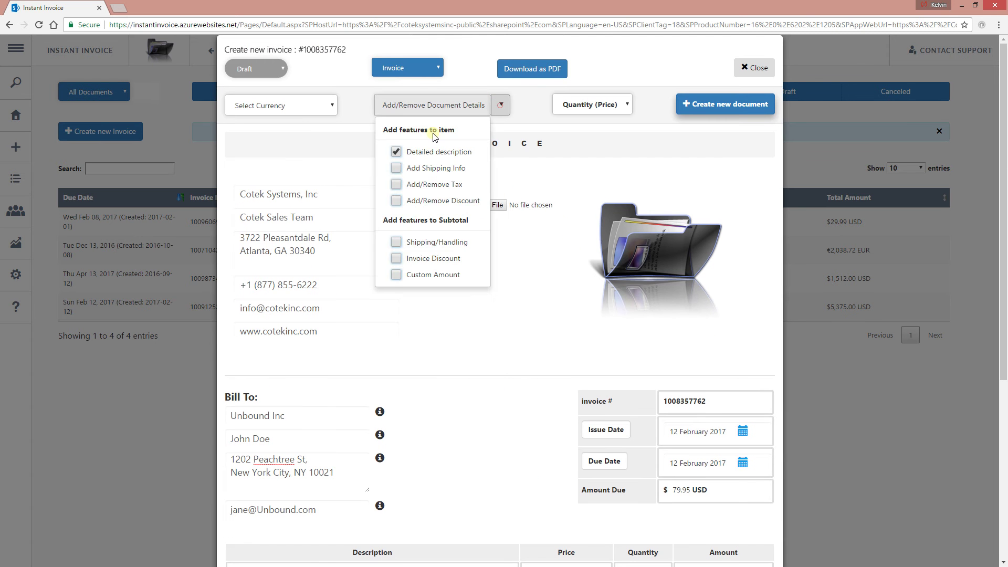
{"action": "left_click", "coordinate": [420, 153]}
{"action": "left_click", "coordinate": [461, 308]}
{"action": "scroll", "coordinate": [459, 307], "scroll_direction": "down", "scroll_amount": 4}
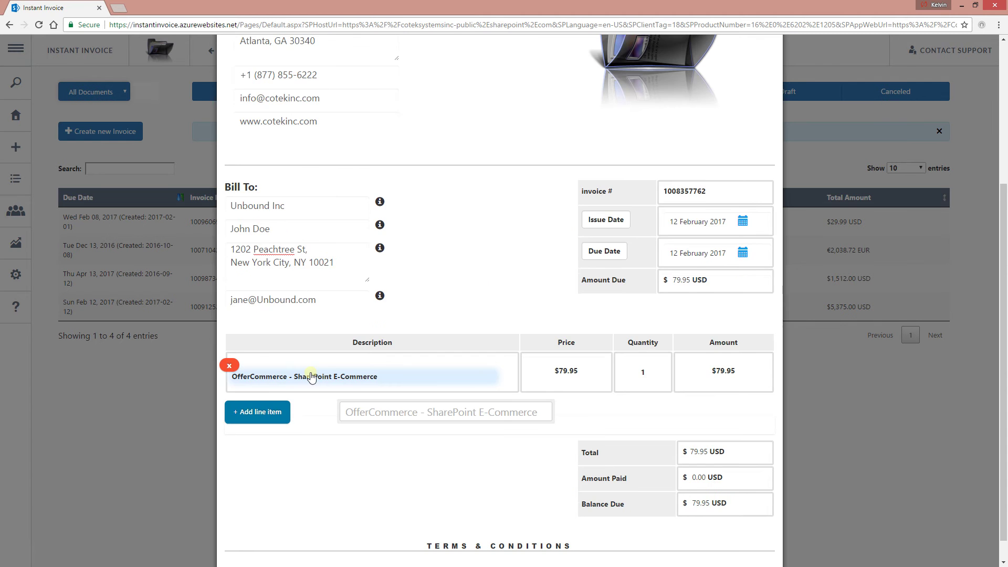
{"action": "scroll", "coordinate": [335, 360], "scroll_direction": "up", "scroll_amount": 4}
{"action": "left_click", "coordinate": [501, 104]}
{"action": "left_click", "coordinate": [434, 152]}
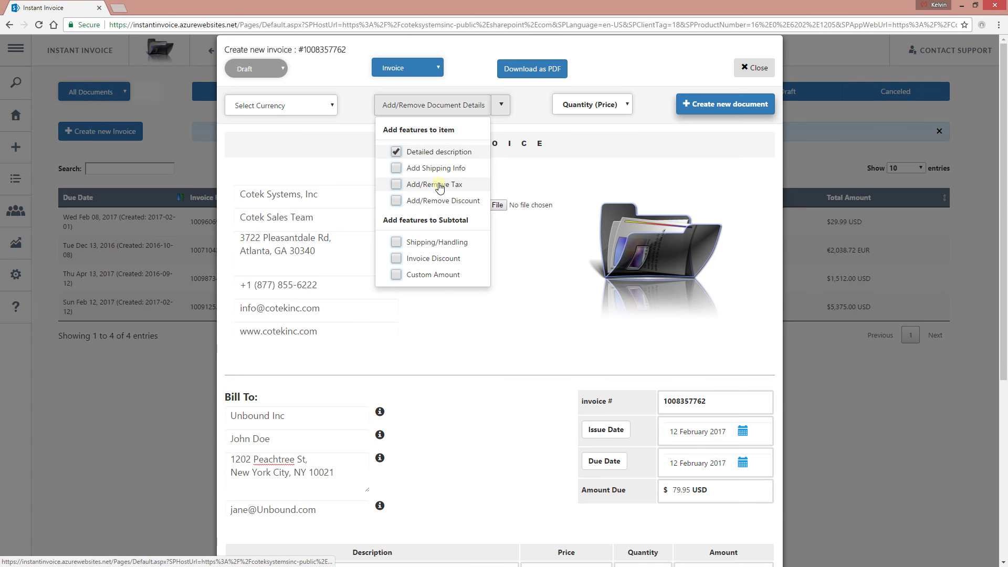
{"action": "left_click", "coordinate": [440, 184]}
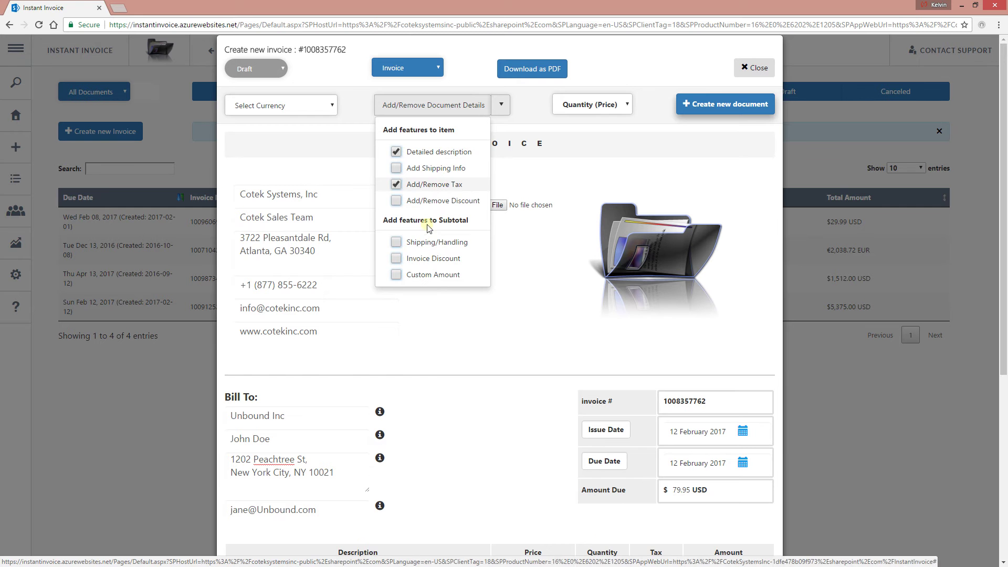
{"action": "left_click", "coordinate": [435, 200]}
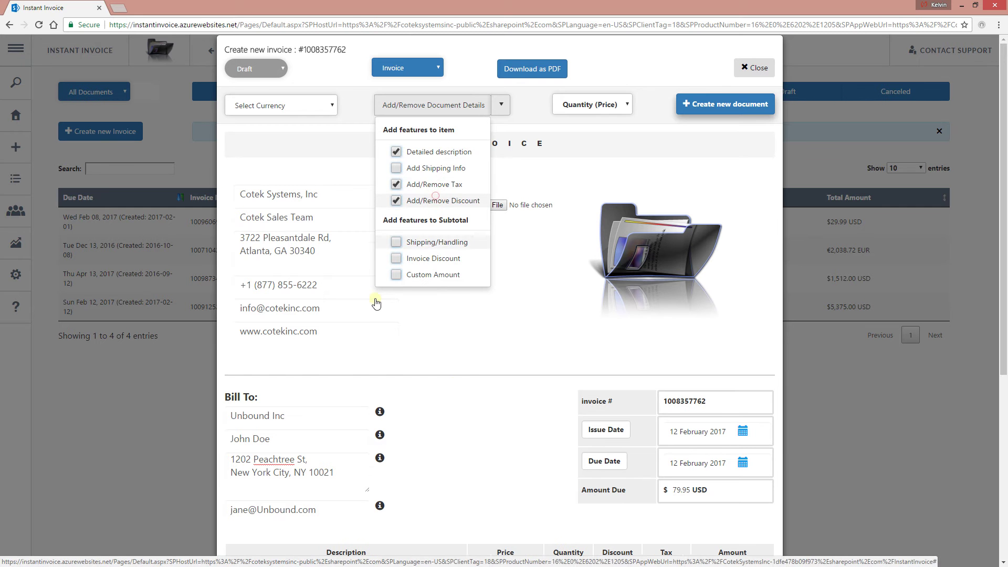
{"action": "left_click", "coordinate": [484, 316]}
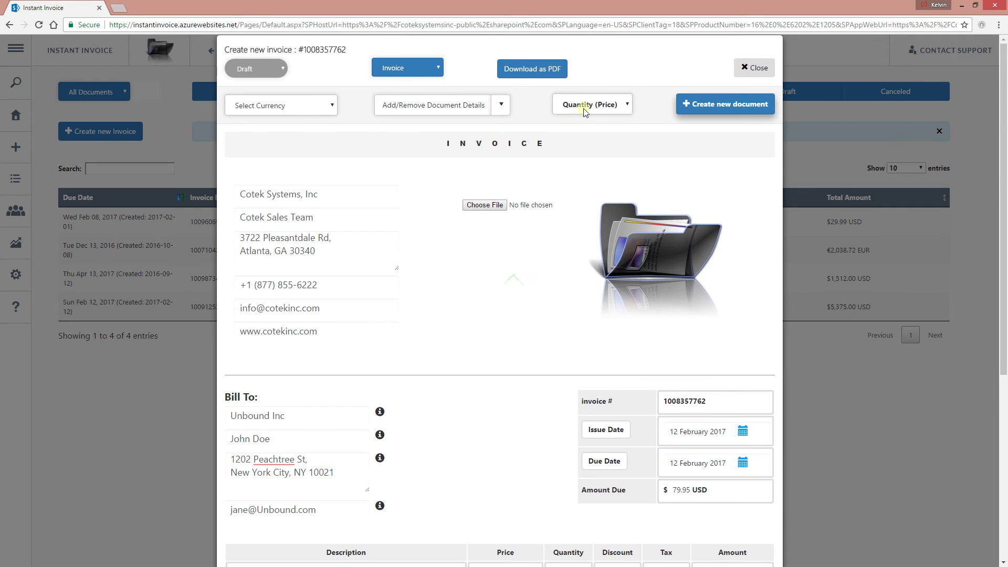
{"action": "left_click", "coordinate": [586, 107]}
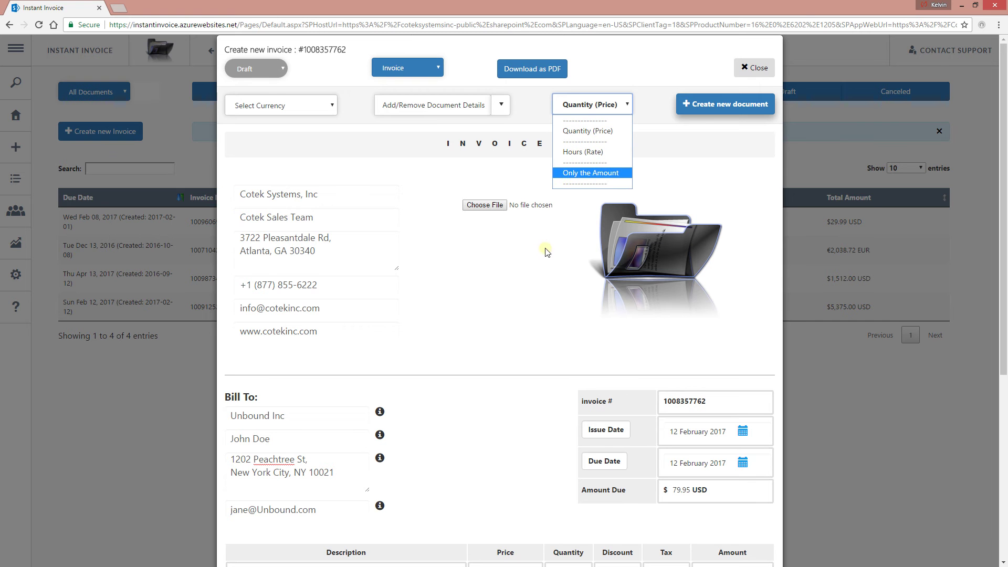
{"action": "left_click", "coordinate": [487, 366]}
{"action": "scroll", "coordinate": [487, 366], "scroll_direction": "down", "scroll_amount": 3}
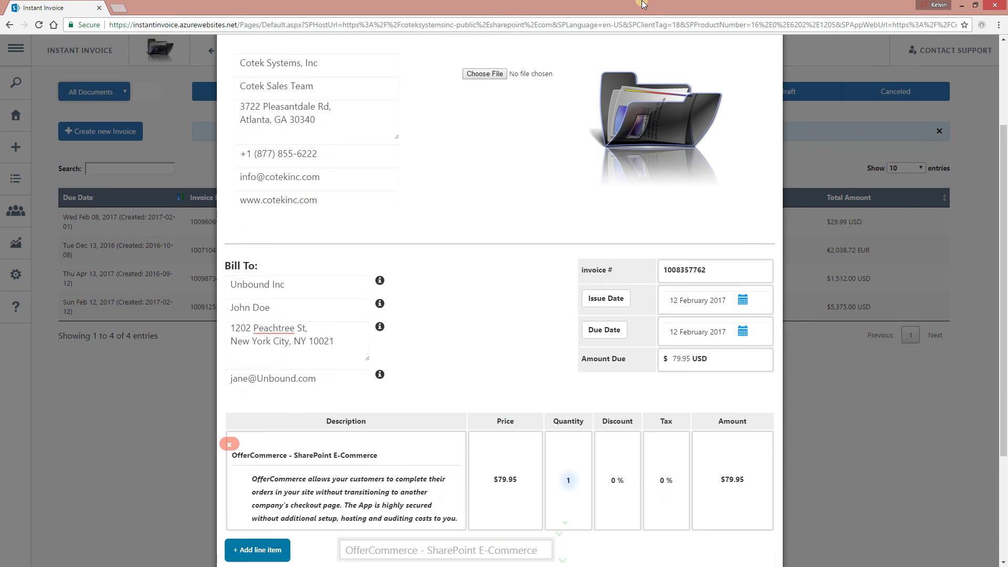
{"action": "scroll", "coordinate": [612, 520], "scroll_direction": "down", "scroll_amount": 2}
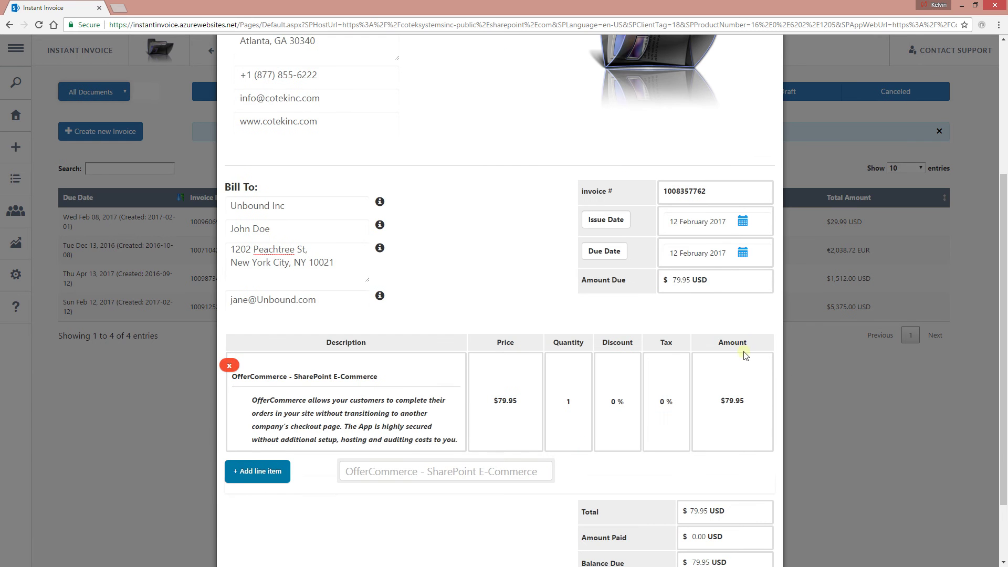
- Enter a 5 discount and 7.8 tax on the OfferCommerce line
{"action": "scroll", "coordinate": [425, 378], "scroll_direction": "up", "scroll_amount": 3}
{"action": "scroll", "coordinate": [467, 321], "scroll_direction": "down", "scroll_amount": 5}
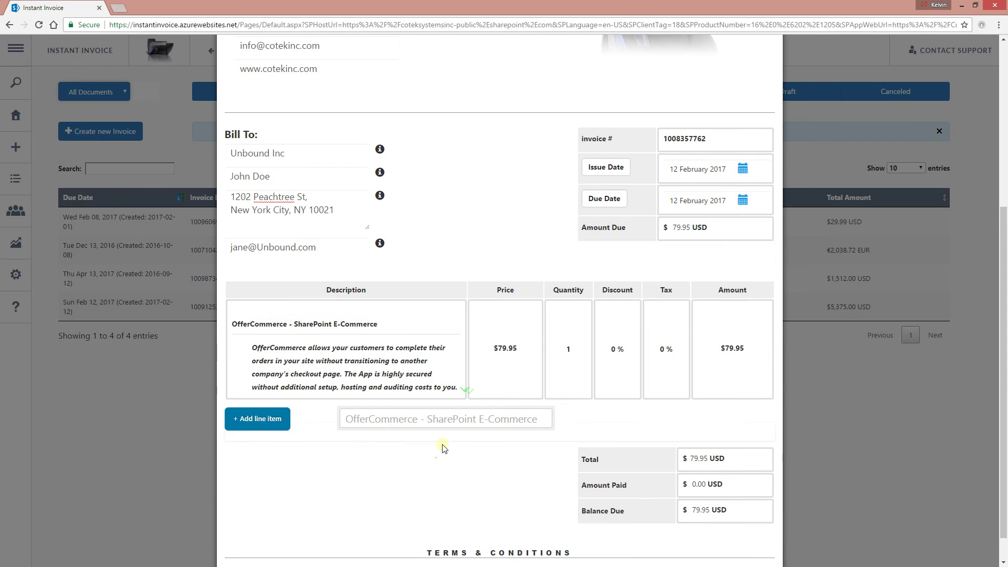
{"action": "left_click", "coordinate": [613, 319]}
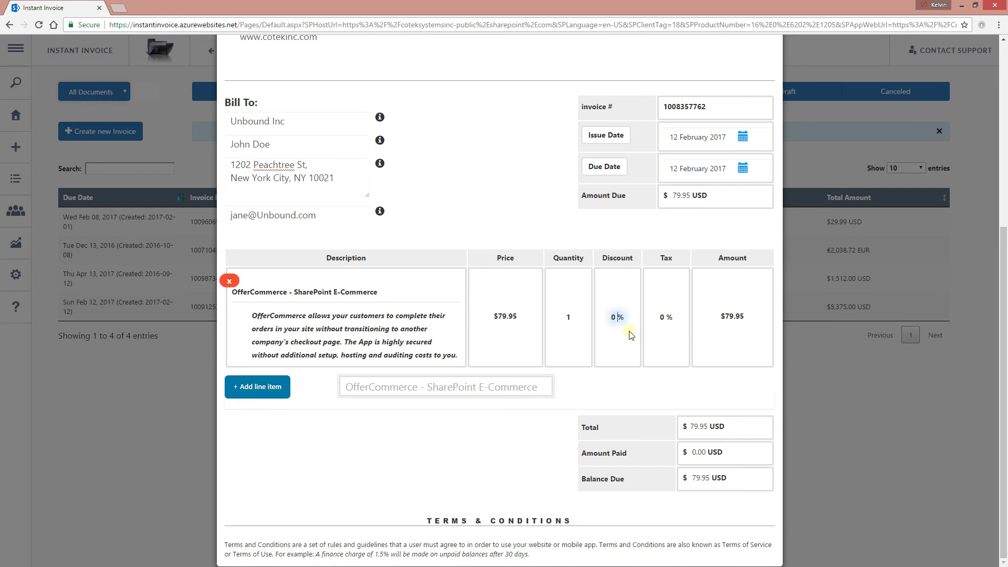
{"action": "type", "text": "5"}
{"action": "left_click", "coordinate": [663, 308]}
{"action": "type", "text": "7.8"}
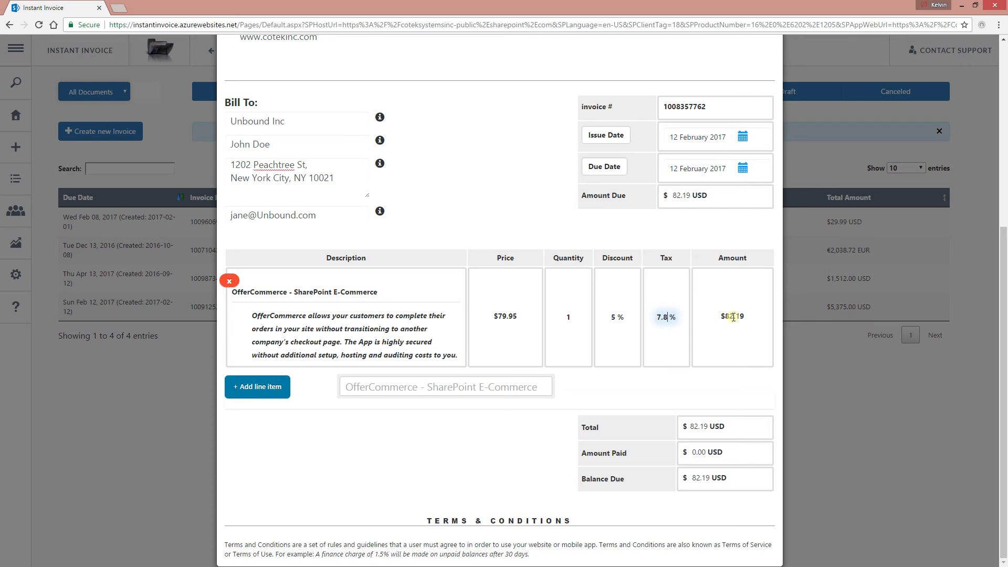
- Try values in the line's Quantity spinner, leaving the quantity at 1
{"action": "scroll", "coordinate": [667, 317], "scroll_direction": "down", "scroll_amount": 6}
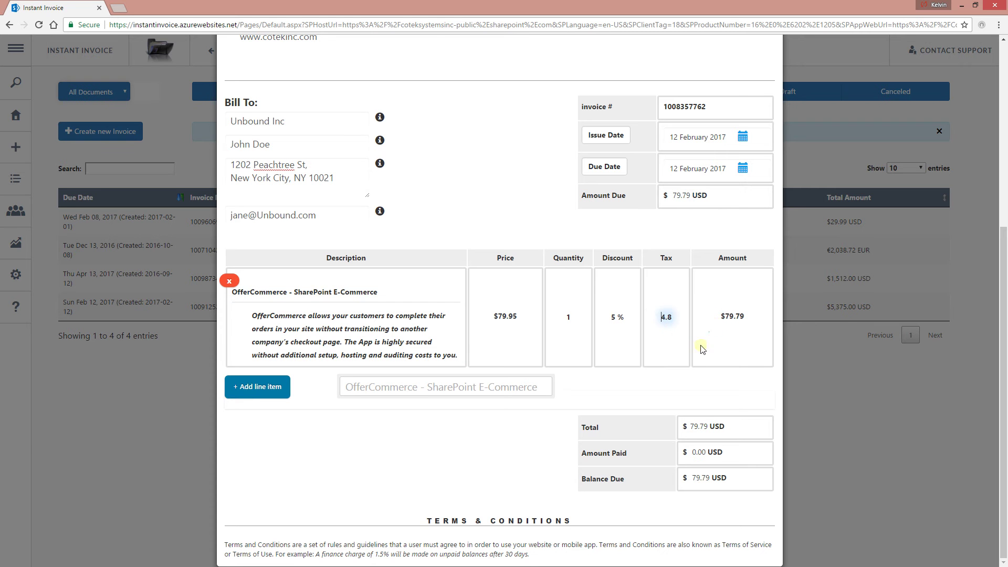
{"action": "left_click", "coordinate": [569, 319]}
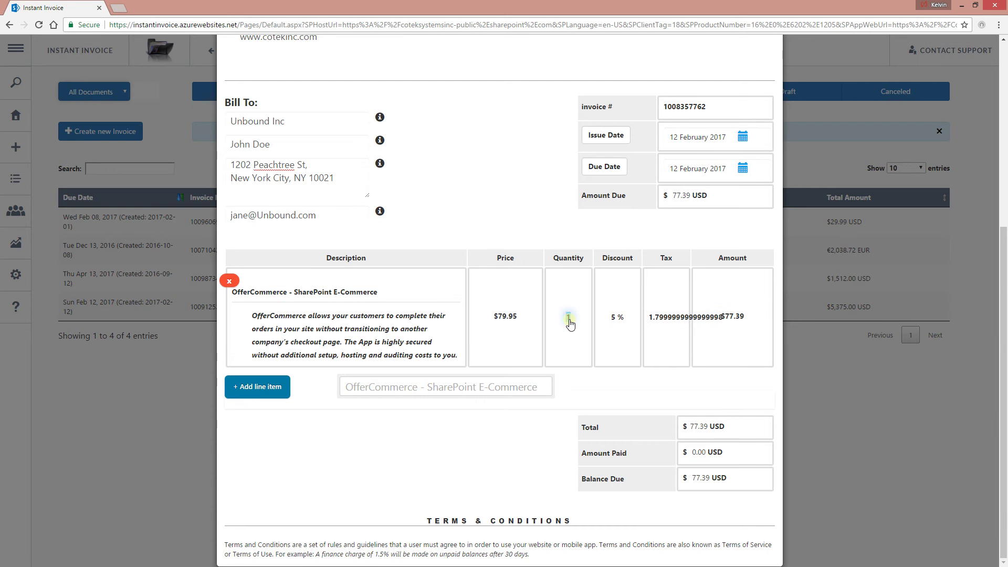
{"action": "scroll", "coordinate": [569, 320], "scroll_direction": "up", "scroll_amount": 1}
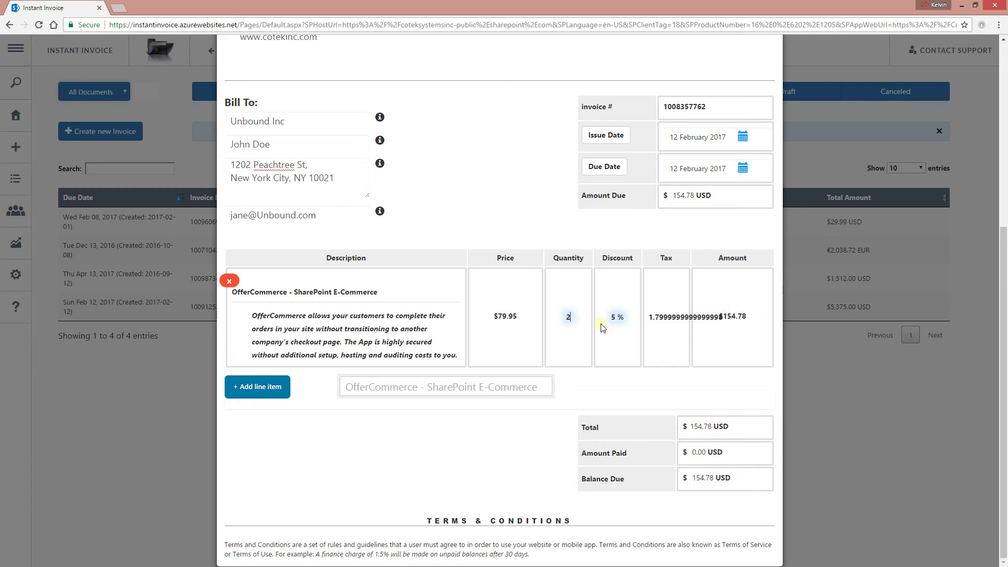
{"action": "scroll", "coordinate": [589, 325], "scroll_direction": "down", "scroll_amount": 1}
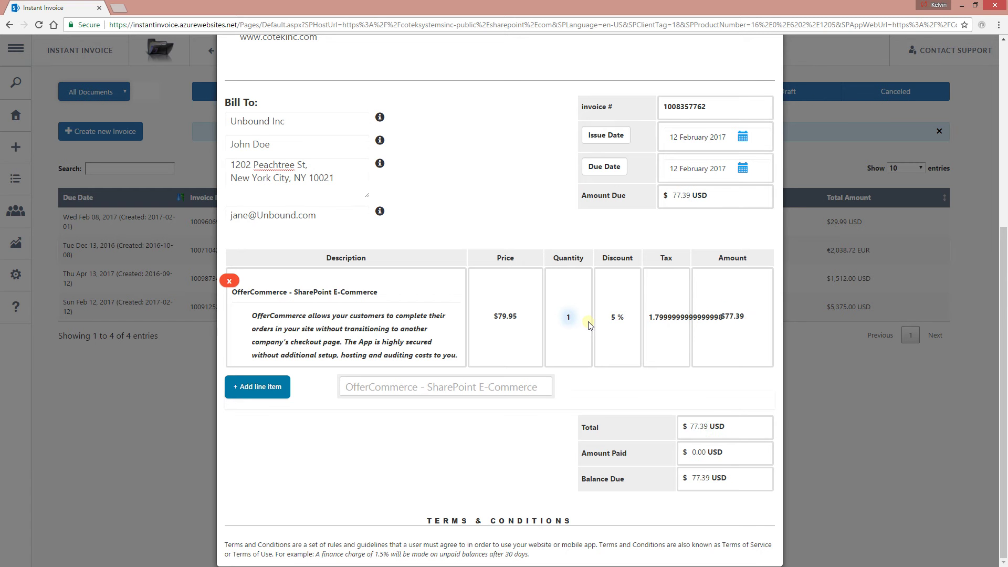
{"action": "scroll", "coordinate": [617, 317], "scroll_direction": "down", "scroll_amount": 5}
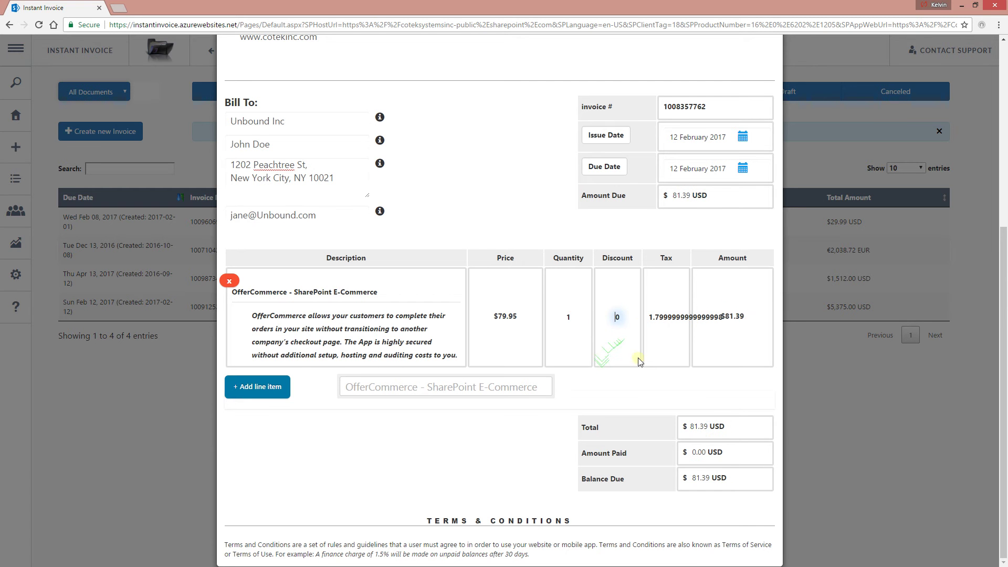
{"action": "left_click", "coordinate": [575, 323]}
{"action": "scroll", "coordinate": [576, 326], "scroll_direction": "down", "scroll_amount": 1}
{"action": "left_click", "coordinate": [662, 318]}
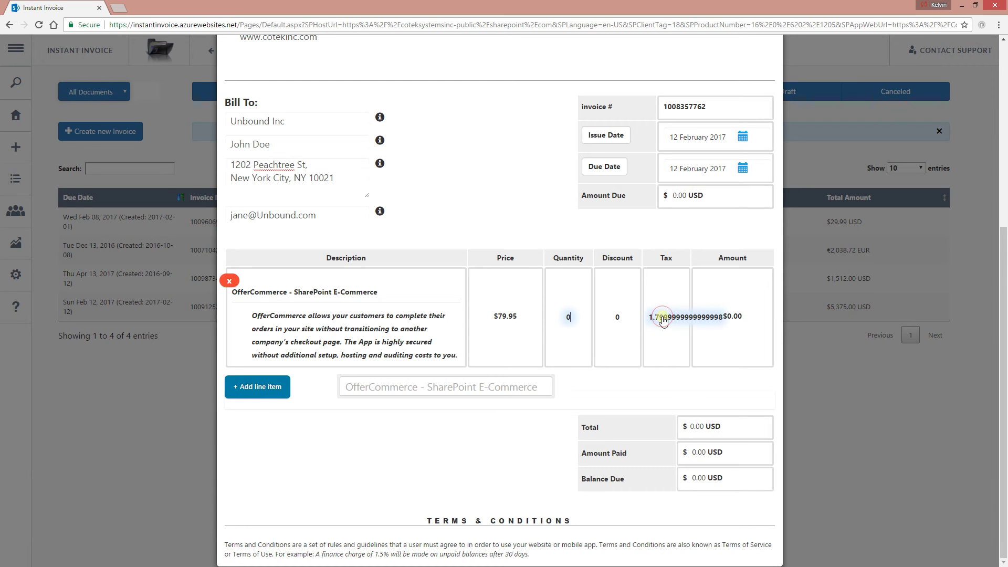
{"action": "left_click", "coordinate": [567, 321]}
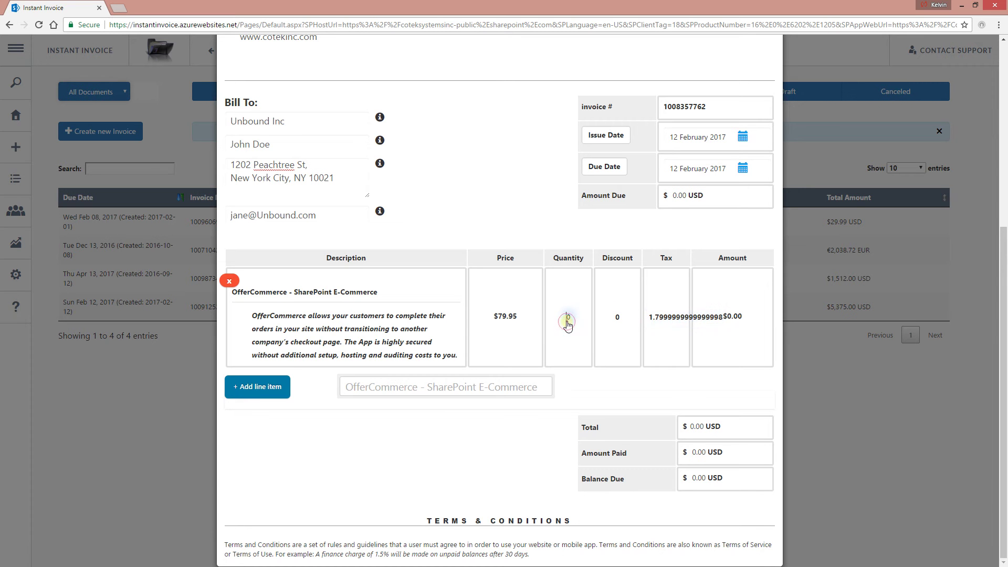
{"action": "scroll", "coordinate": [567, 325], "scroll_direction": "up", "scroll_amount": 1}
- Replace the tax value with 7.8 again, bringing the total to $82.19
{"action": "left_click", "coordinate": [617, 321]}
{"action": "scroll", "coordinate": [618, 323], "scroll_direction": "up", "scroll_amount": 5}
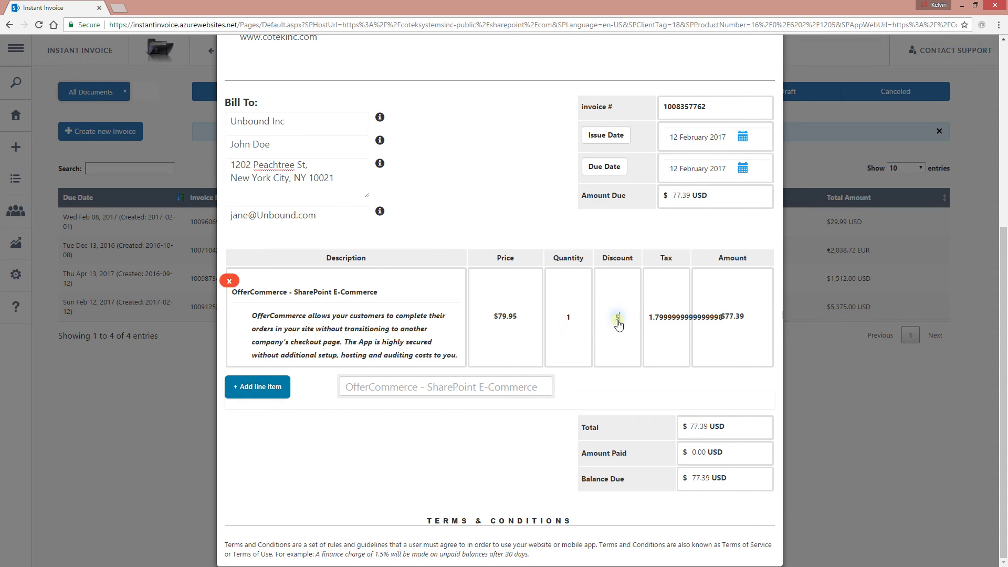
{"action": "left_click", "coordinate": [675, 321]}
{"action": "double_click", "coordinate": [675, 322]}
{"action": "key", "text": "BackSpace"}
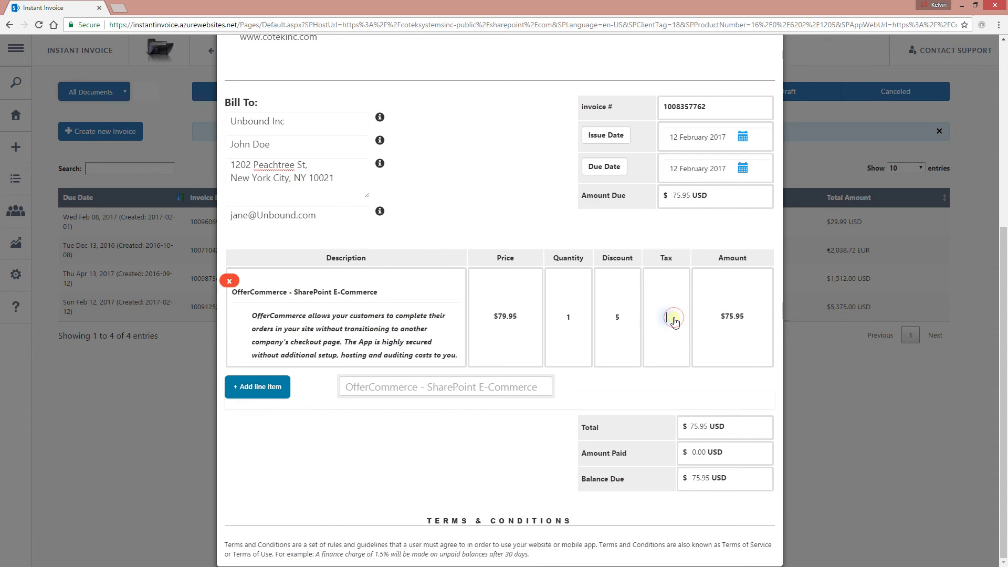
{"action": "type", "text": "7.8"}
{"action": "left_click", "coordinate": [728, 319]}
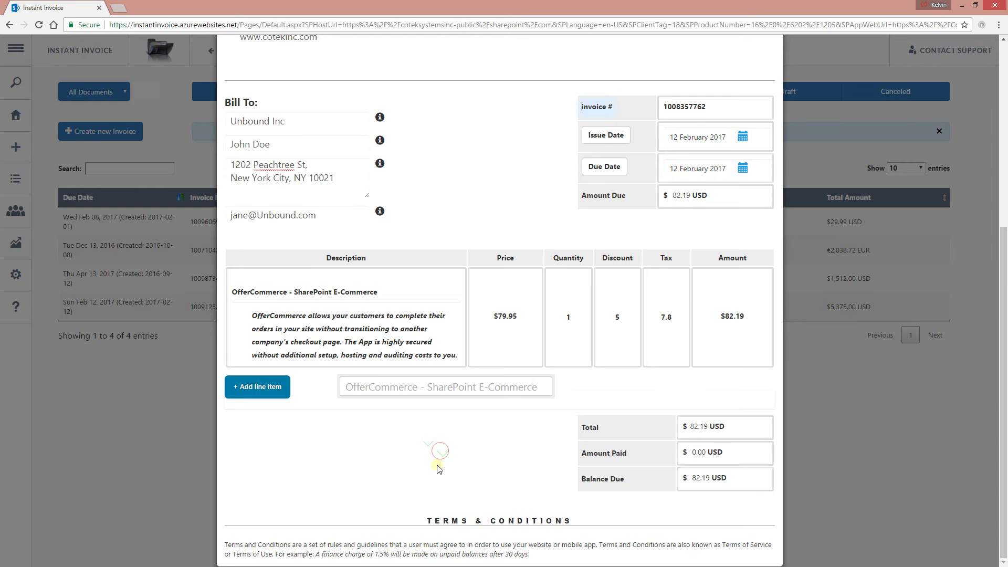
- Commit the tax entry and rename the Terms & Conditions heading to ADDITIONAL NOTES
{"action": "left_click", "coordinate": [368, 475]}
{"action": "left_click", "coordinate": [439, 387]}
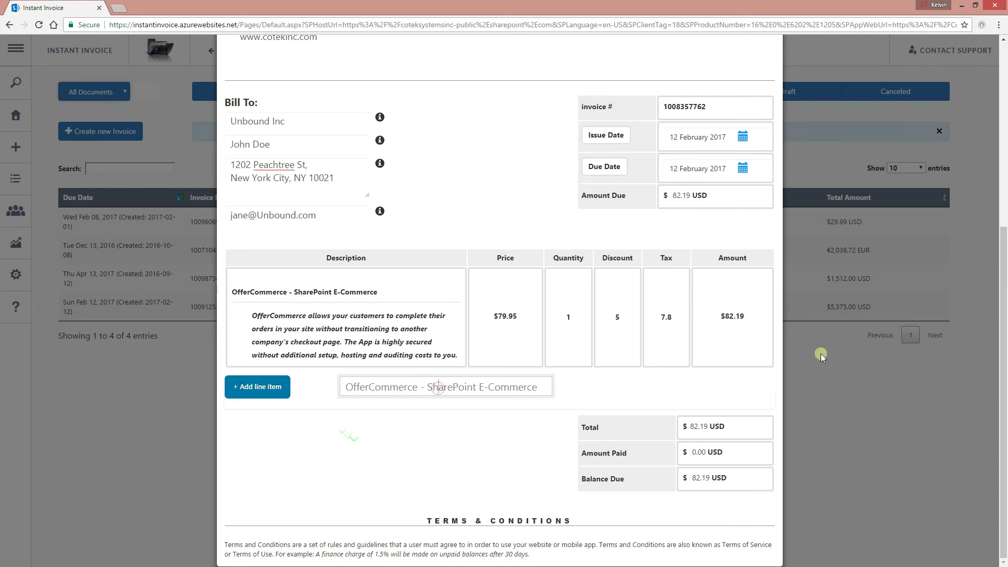
{"action": "scroll", "coordinate": [587, 299], "scroll_direction": "up", "scroll_amount": 5}
{"action": "scroll", "coordinate": [536, 334], "scroll_direction": "down", "scroll_amount": 5}
{"action": "double_click", "coordinate": [498, 520]}
{"action": "left_click", "coordinate": [499, 520]}
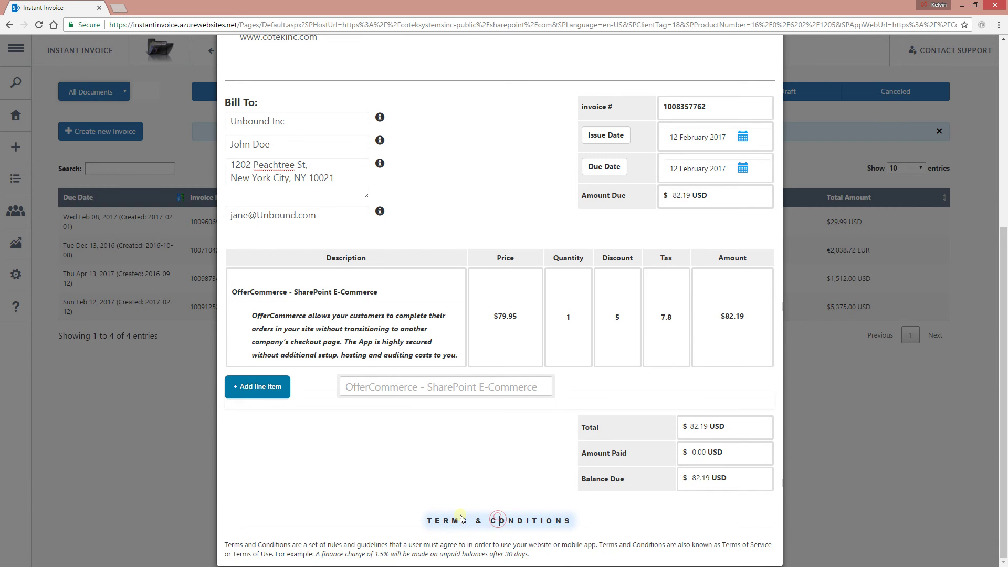
{"action": "triple_click", "coordinate": [524, 520]}
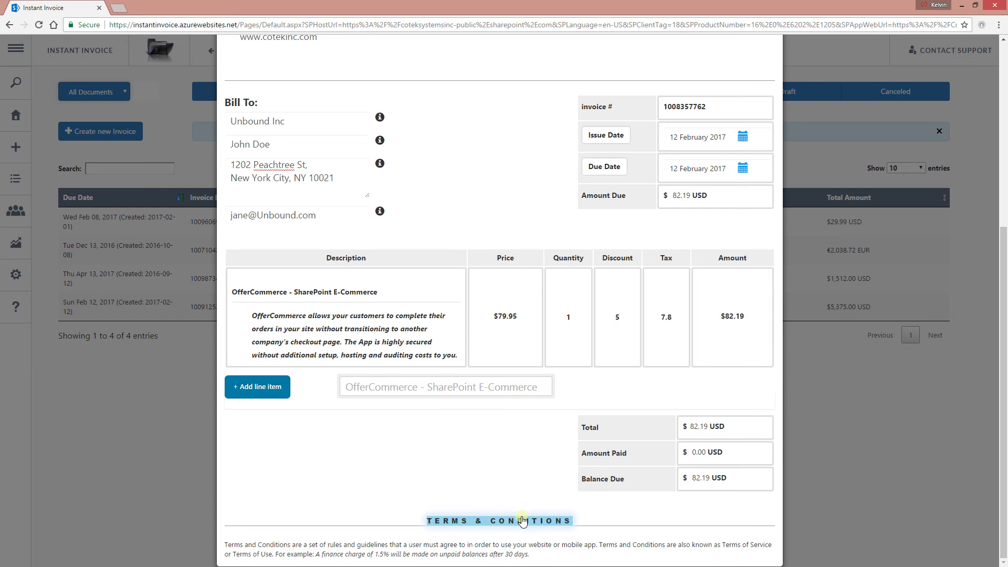
{"action": "type", "text": "ADDITIO"}
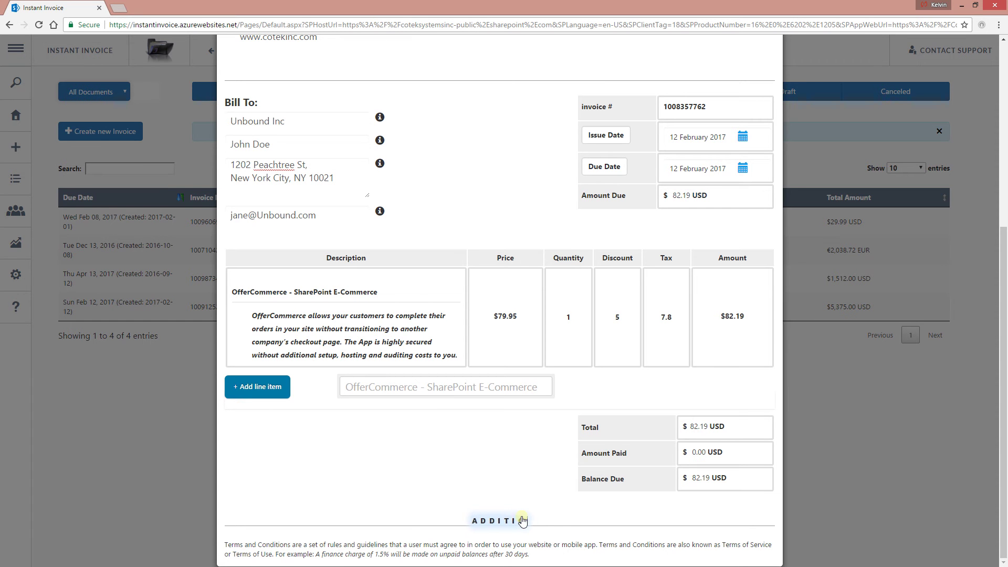
{"action": "type", "text": "NAL NOTES"}
- Begin a new sentence after '30 days.' in the terms paragraph
{"action": "left_click", "coordinate": [482, 543]}
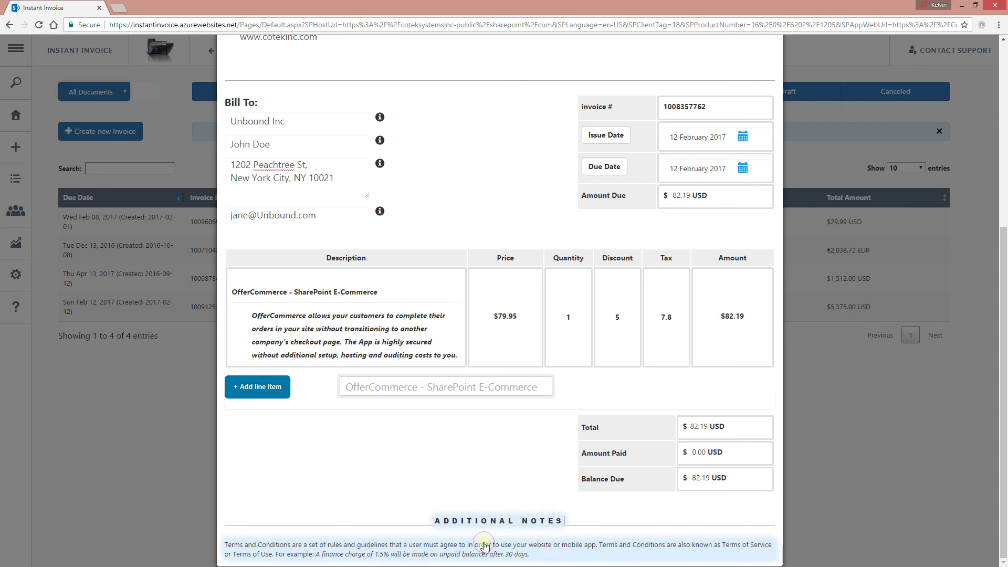
{"action": "left_click", "coordinate": [533, 556]}
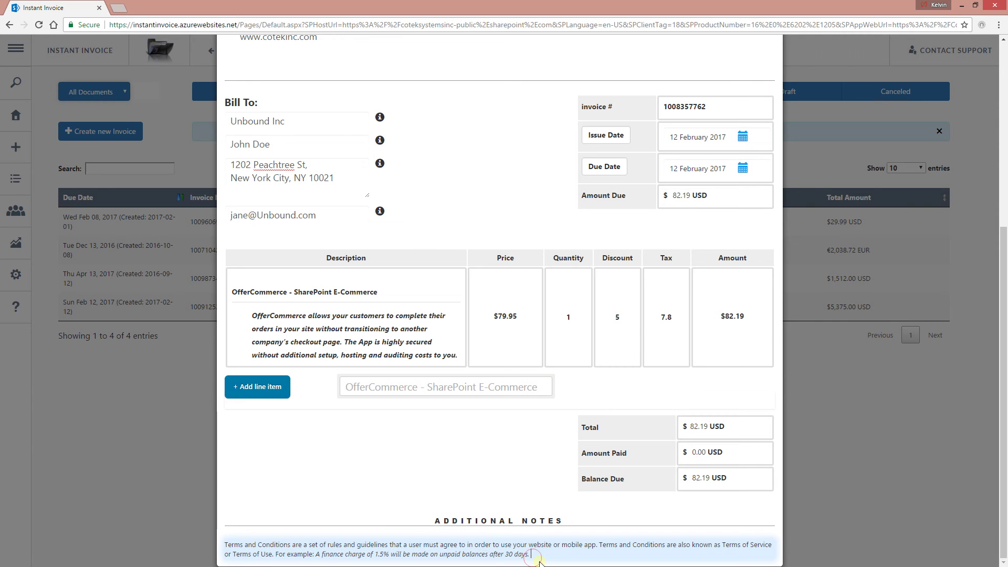
{"action": "type", "text": "This is just an extra text."}
- Use the invoice's logo chooser to upload InsInvBizLogo2.png as the company logo
{"action": "scroll", "coordinate": [529, 494], "scroll_direction": "up", "scroll_amount": 6}
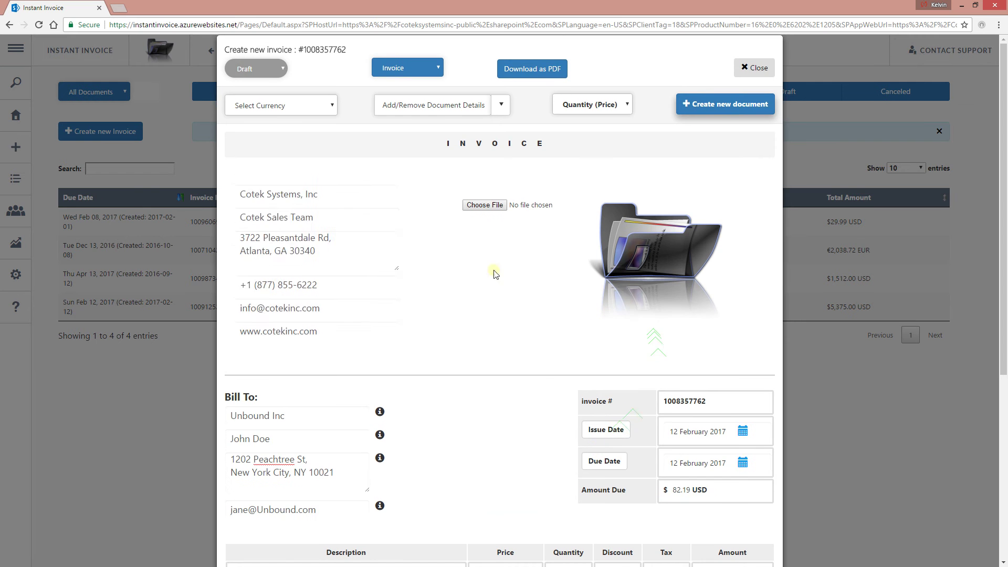
{"action": "left_click", "coordinate": [485, 205]}
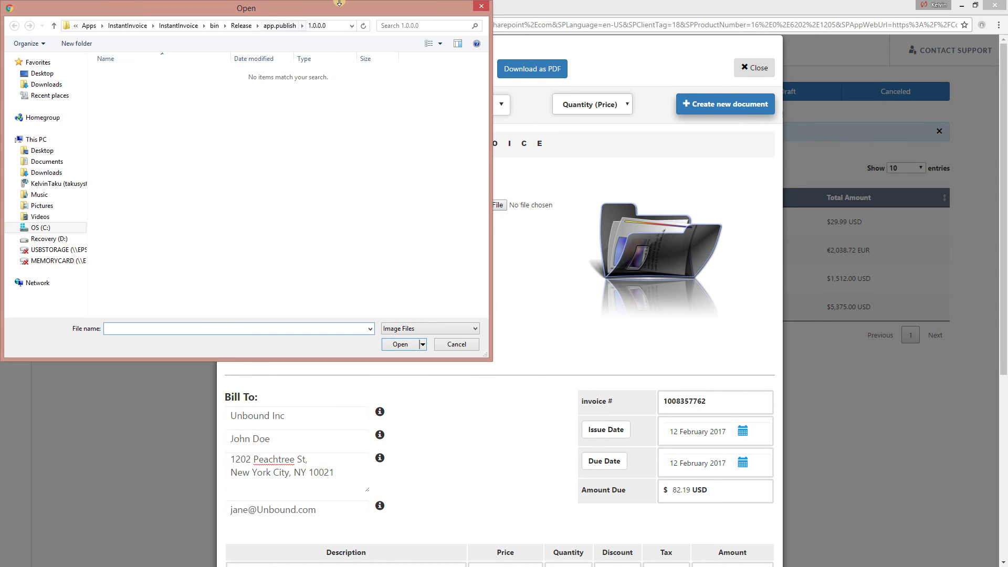
{"action": "key", "text": "Escape"}
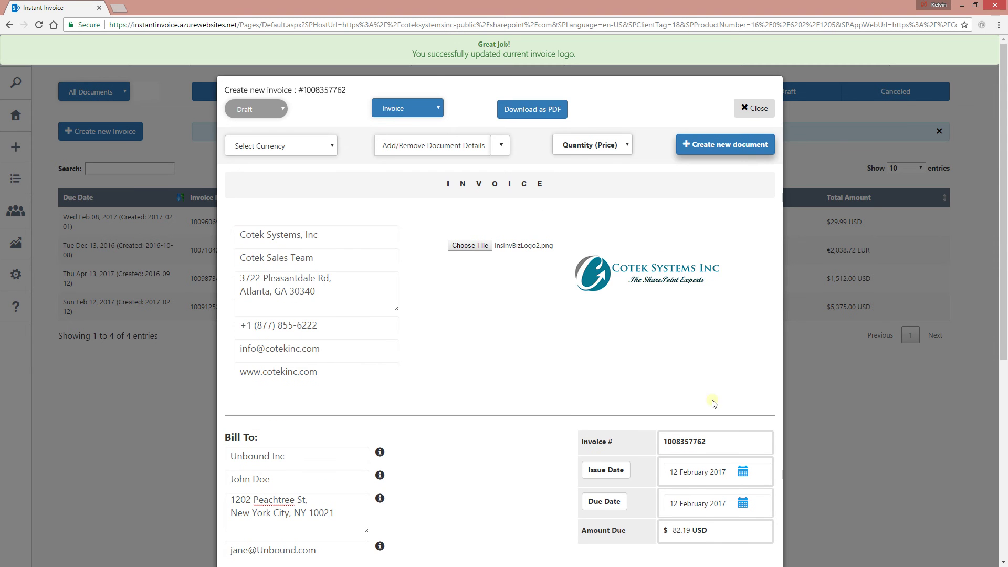
{"action": "scroll", "coordinate": [641, 367], "scroll_direction": "down", "scroll_amount": 4}
{"action": "scroll", "coordinate": [630, 414], "scroll_direction": "down", "scroll_amount": 3}
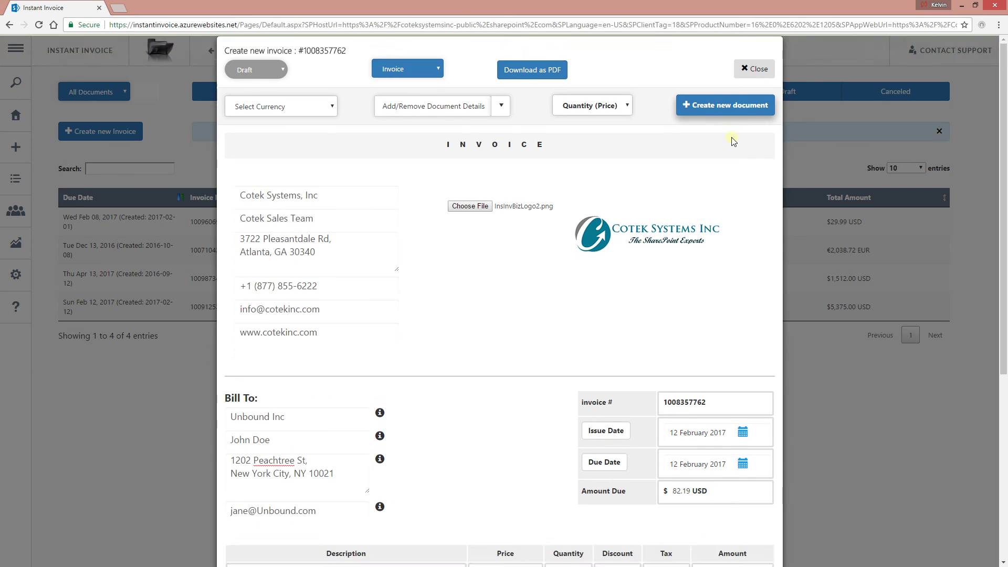
{"action": "left_click", "coordinate": [725, 102]}
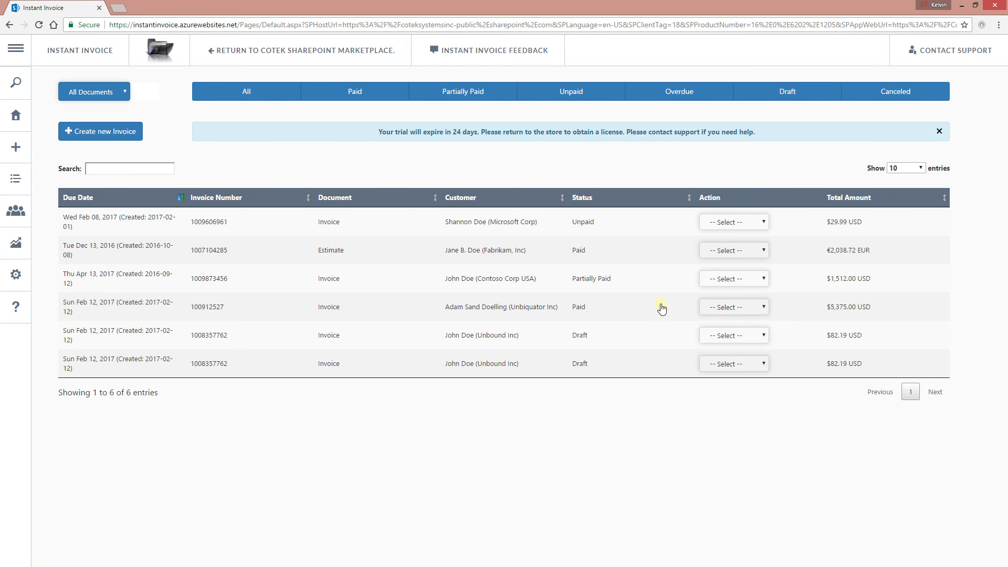
{"action": "left_click", "coordinate": [452, 372]}
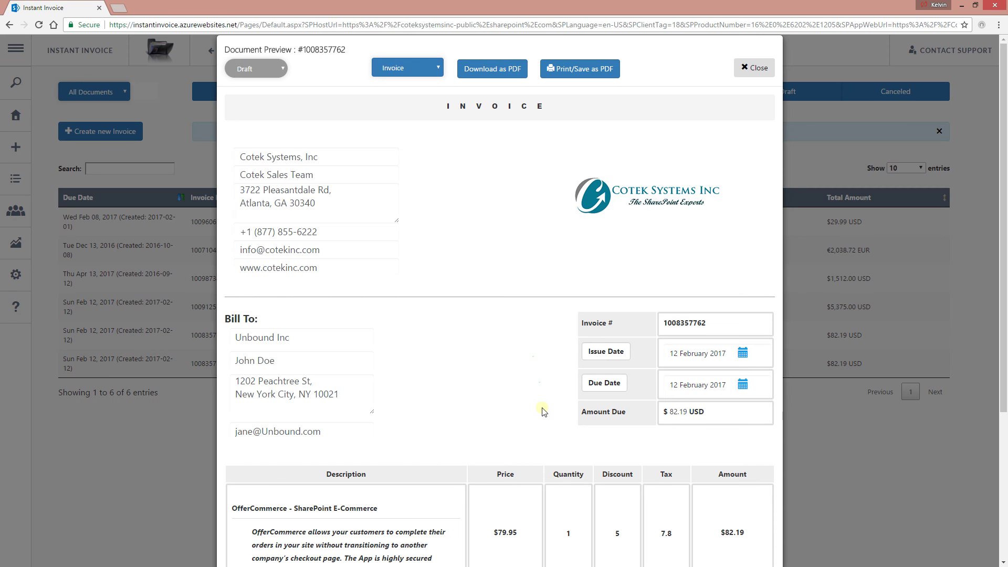
{"action": "scroll", "coordinate": [542, 468], "scroll_direction": "down", "scroll_amount": 2}
{"action": "scroll", "coordinate": [543, 468], "scroll_direction": "down", "scroll_amount": 2}
{"action": "scroll", "coordinate": [508, 355], "scroll_direction": "up", "scroll_amount": 3}
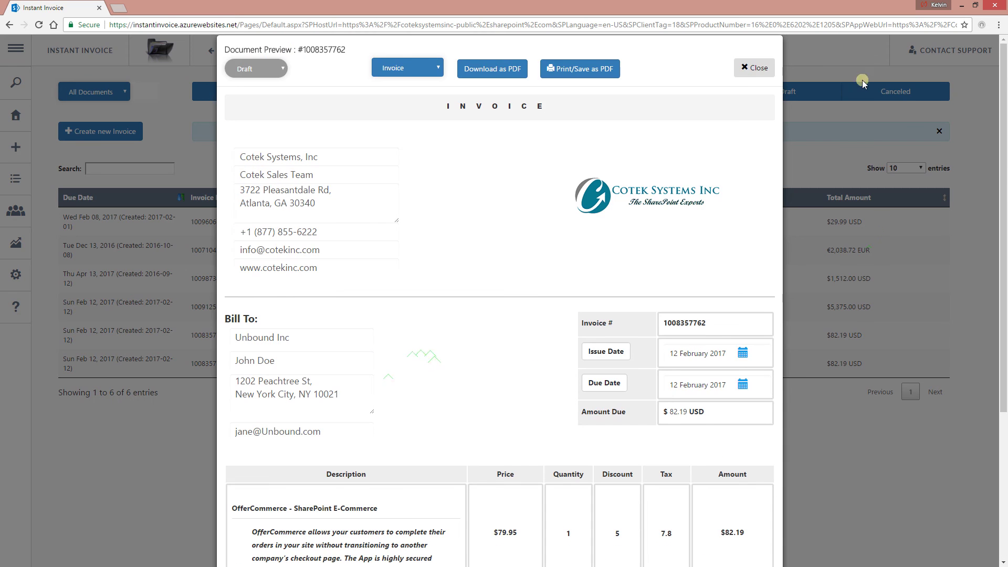
{"action": "left_click", "coordinate": [754, 68]}
{"action": "left_click", "coordinate": [320, 358]}
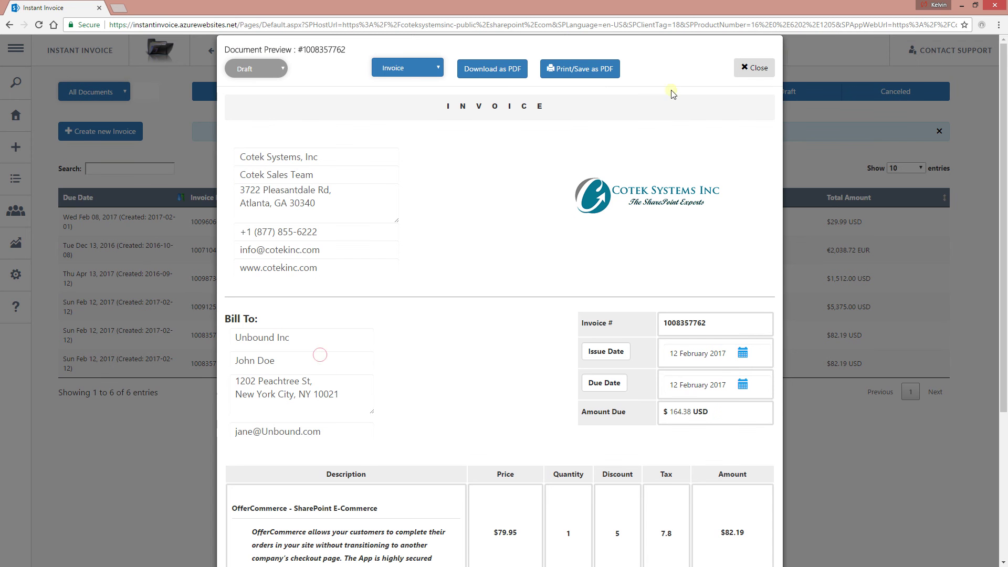
{"action": "left_click", "coordinate": [755, 68]}
- Choose Show from the invoice's Action dropdown, close it, and reopen the dropdown
{"action": "left_click", "coordinate": [734, 363]}
{"action": "left_click", "coordinate": [718, 387]}
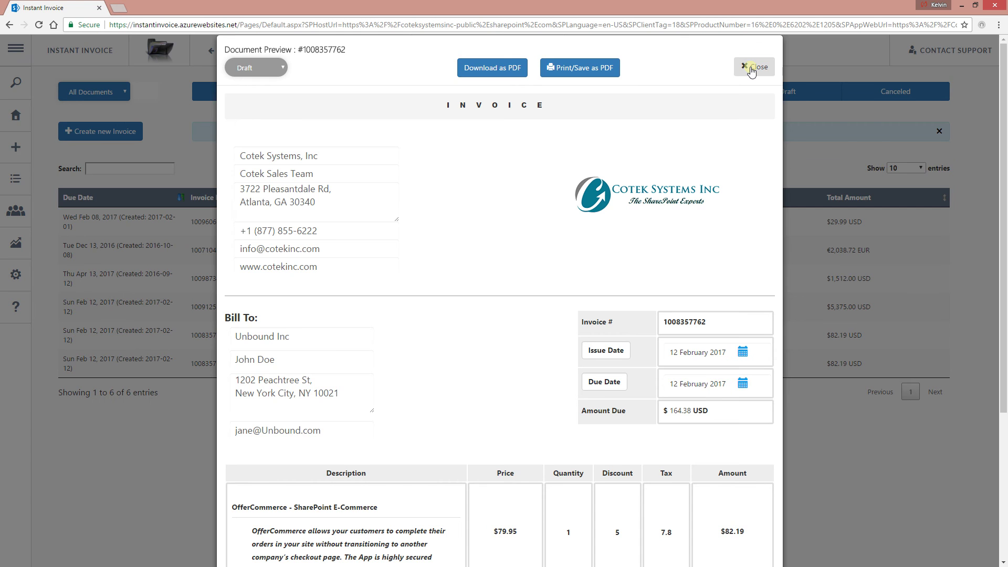
{"action": "left_click", "coordinate": [751, 68]}
{"action": "left_click", "coordinate": [736, 362]}
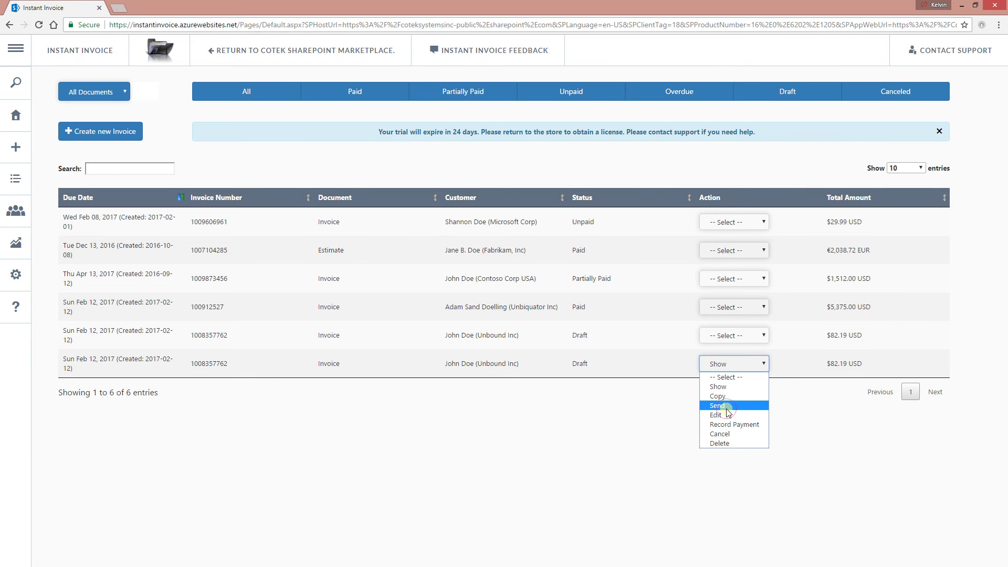
{"action": "left_click", "coordinate": [727, 407]}
{"action": "left_click", "coordinate": [375, 137]}
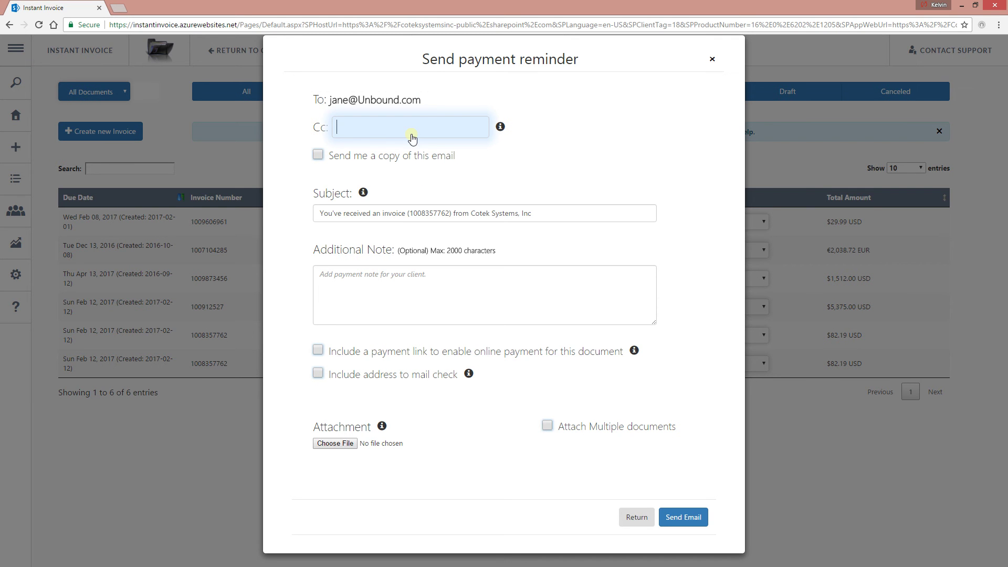
{"action": "type", "text": "k@j"}
{"action": "key", "text": "BackSpace"}
{"action": "type", "text": ".com;"}
{"action": "left_click", "coordinate": [397, 286]}
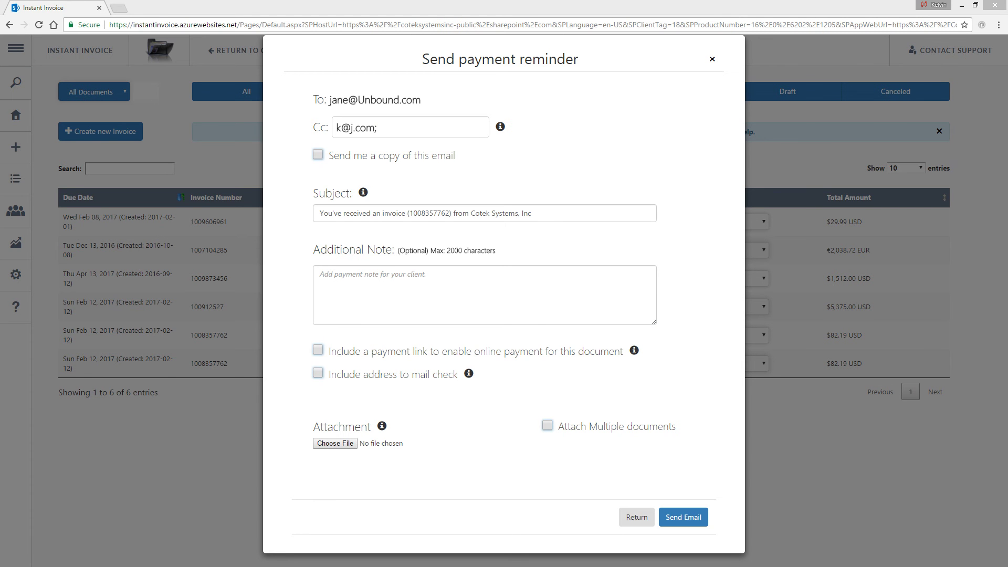
- Paste a note, enable Stripe and PayPal payment links, mail-check address and multiple attachments
{"action": "left_click", "coordinate": [526, 298]}
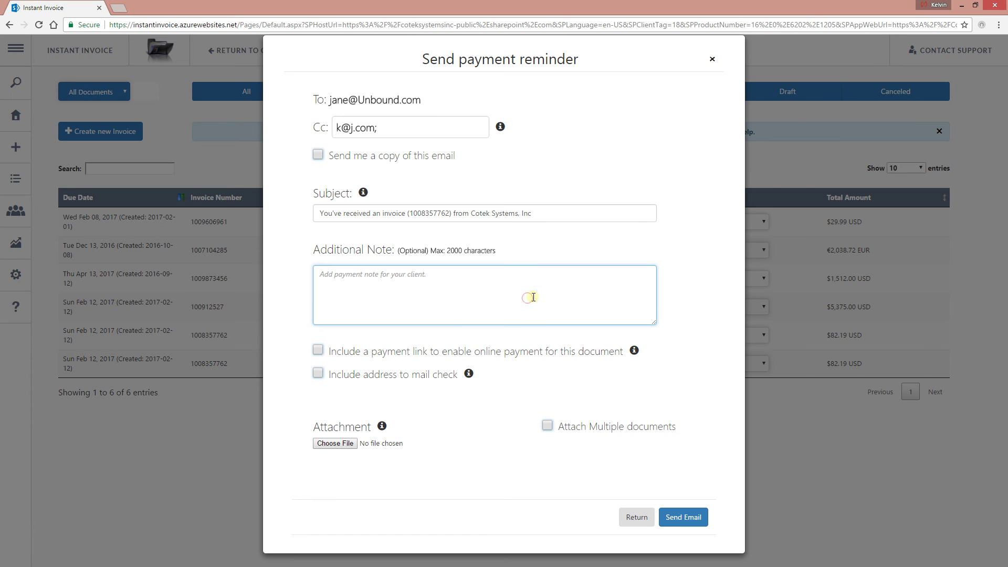
{"action": "type", "text": "Do invoicing sometimes leave you feeling overwhelmed? They don't have to anymore. Instant Invoice is made for you: the small business owner, the freelancer, the entrepreneur, the consultant, the contractor. Instant Invoice was built for everyone who is managing their business finances, but probably doesn't have any training in technical things like accounting and payroll. All our tools are easy to use. You don't need a college degree to use or even understand the add-in."}
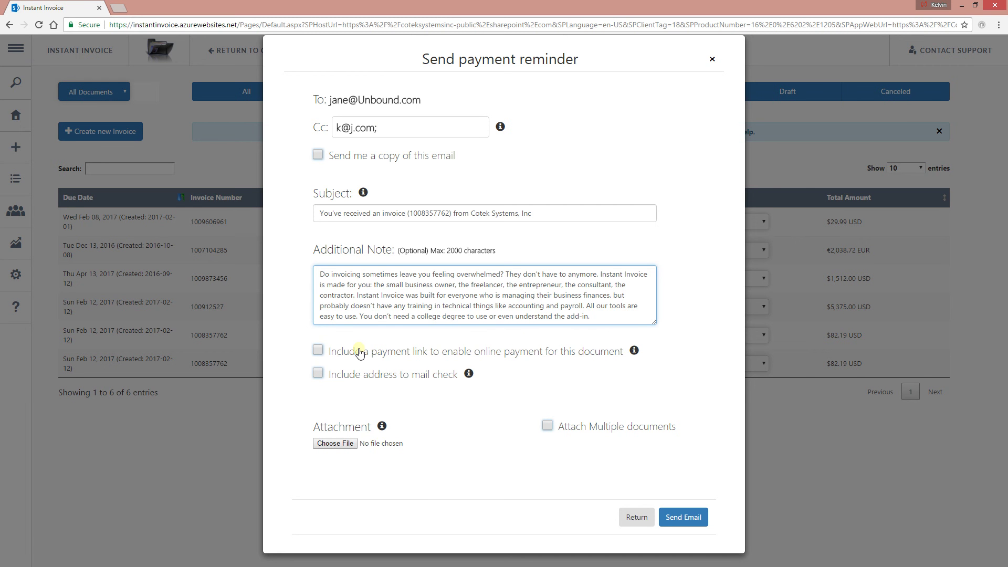
{"action": "left_click", "coordinate": [386, 358]}
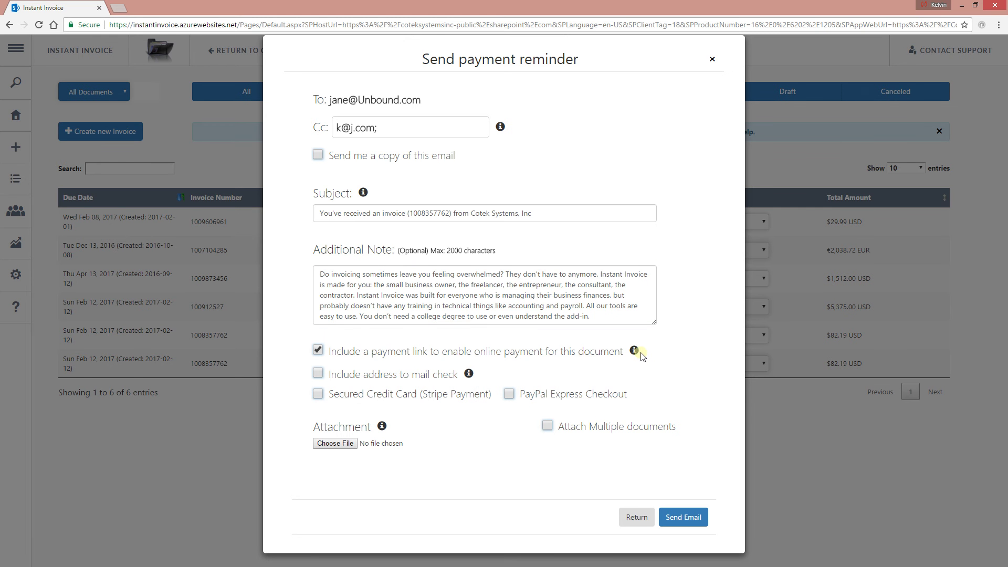
{"action": "mouse_move", "coordinate": [634, 351]}
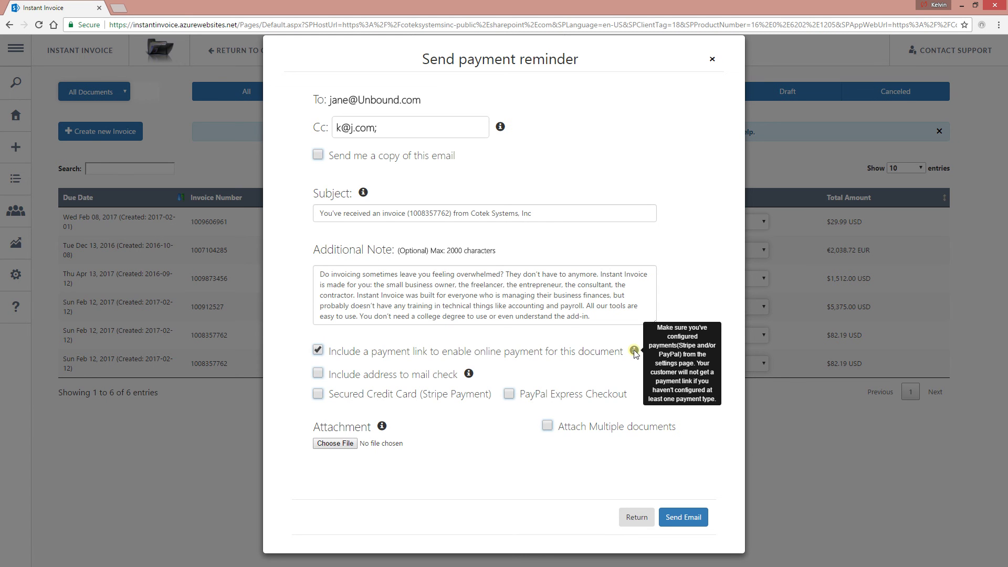
{"action": "left_click", "coordinate": [357, 398]}
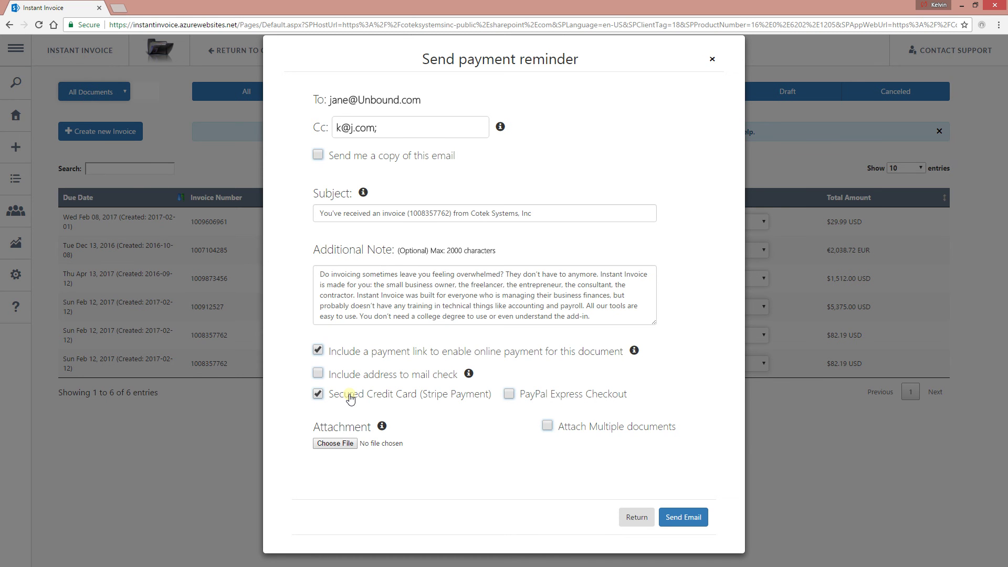
{"action": "left_click", "coordinate": [583, 397]}
{"action": "left_click", "coordinate": [352, 374]}
{"action": "left_click", "coordinate": [611, 424]}
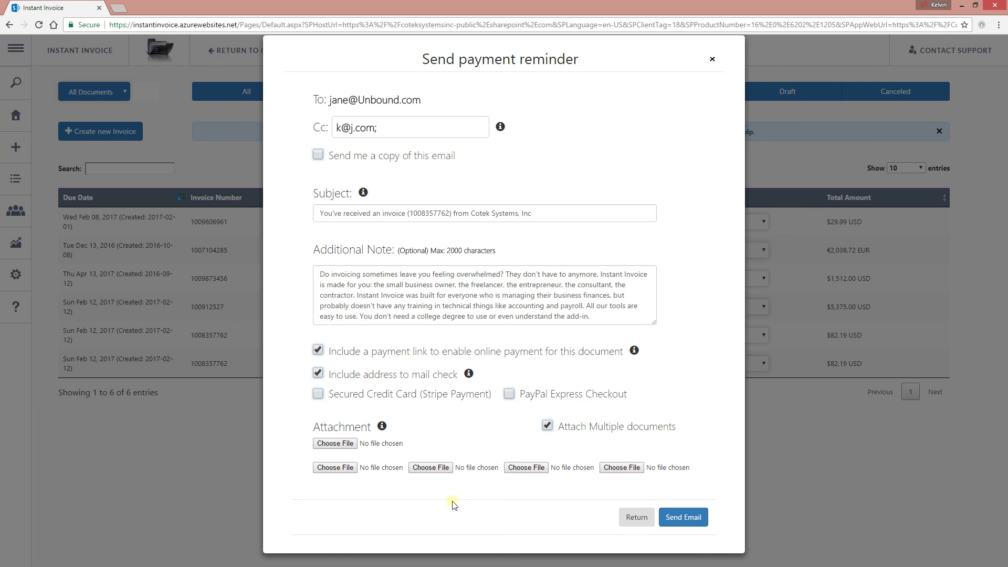
{"action": "left_click", "coordinate": [634, 511]}
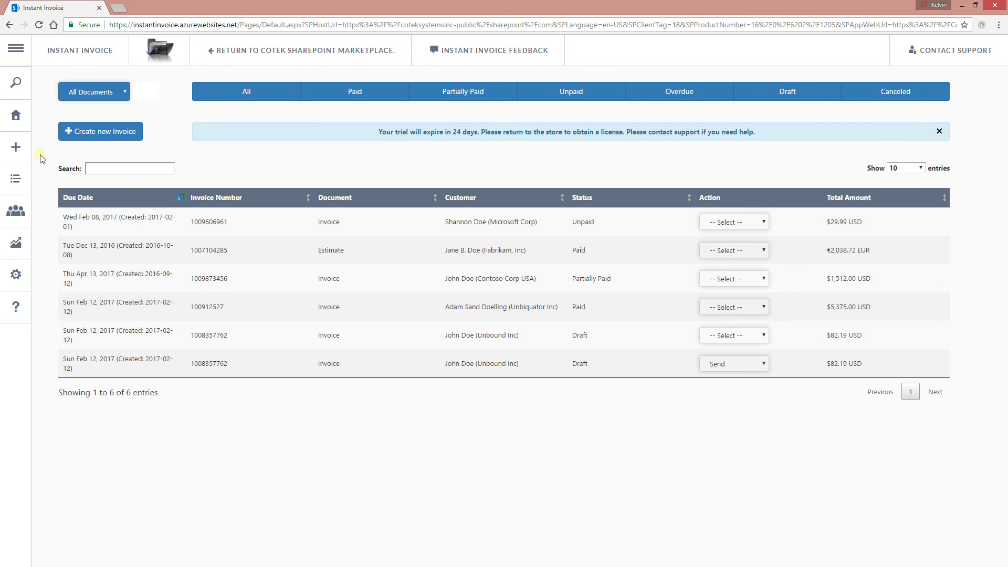
- In Items, start a new item named NextSharePoint.com Dedicated Hosted Plan
{"action": "mouse_move", "coordinate": [21, 178]}
{"action": "left_click", "coordinate": [68, 344]}
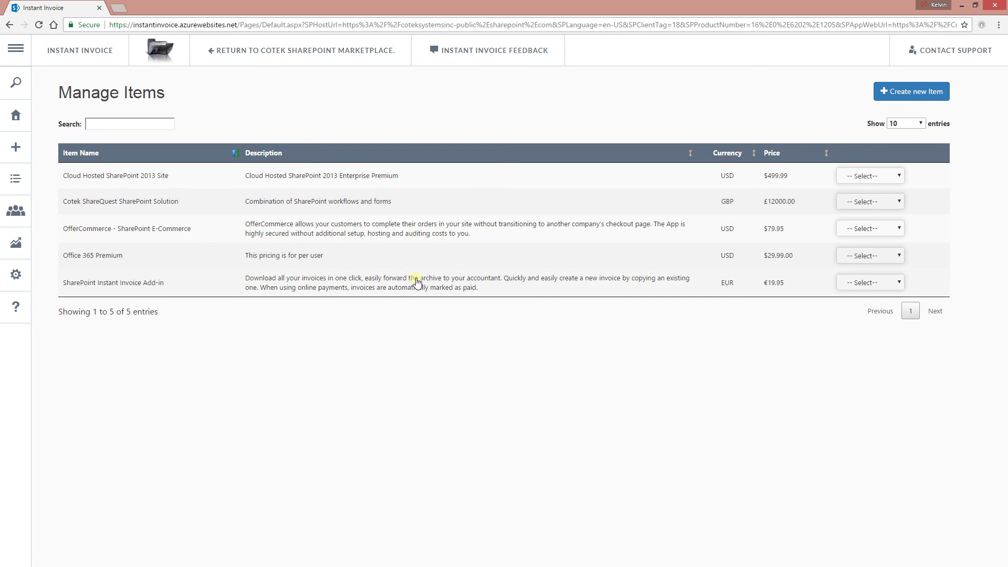
{"action": "left_click", "coordinate": [923, 102]}
{"action": "left_click", "coordinate": [922, 103]}
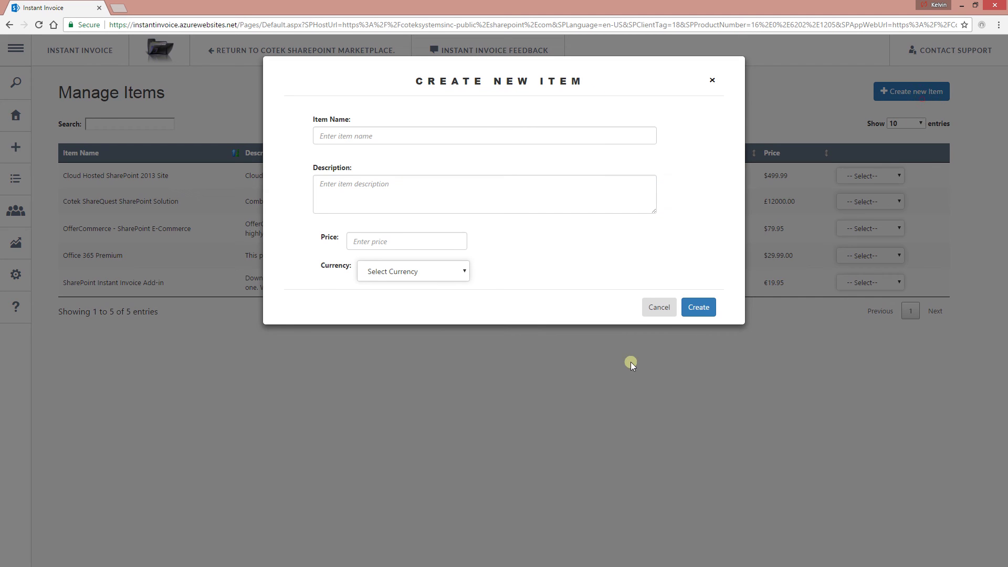
{"action": "left_click", "coordinate": [659, 311]}
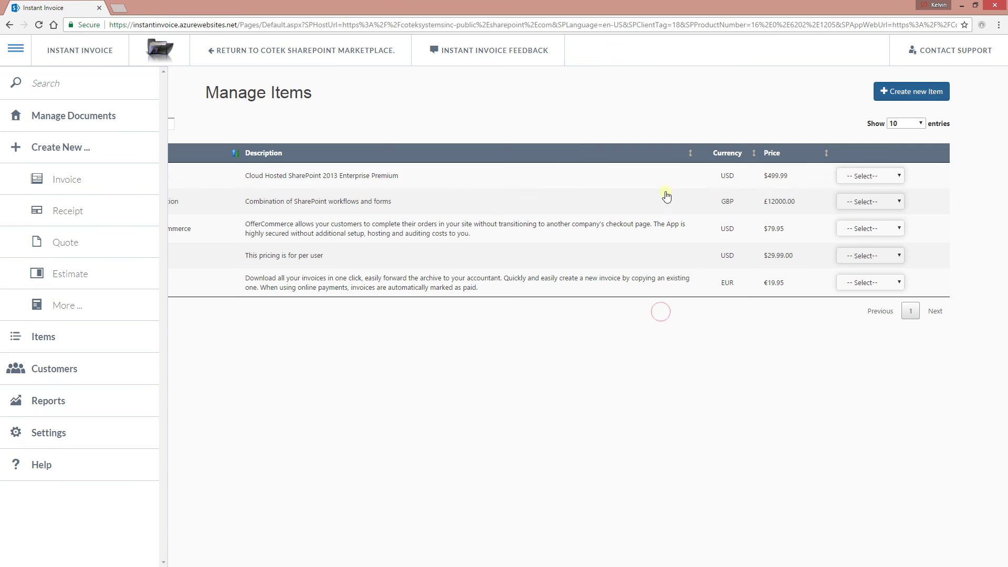
{"action": "left_click", "coordinate": [902, 94]}
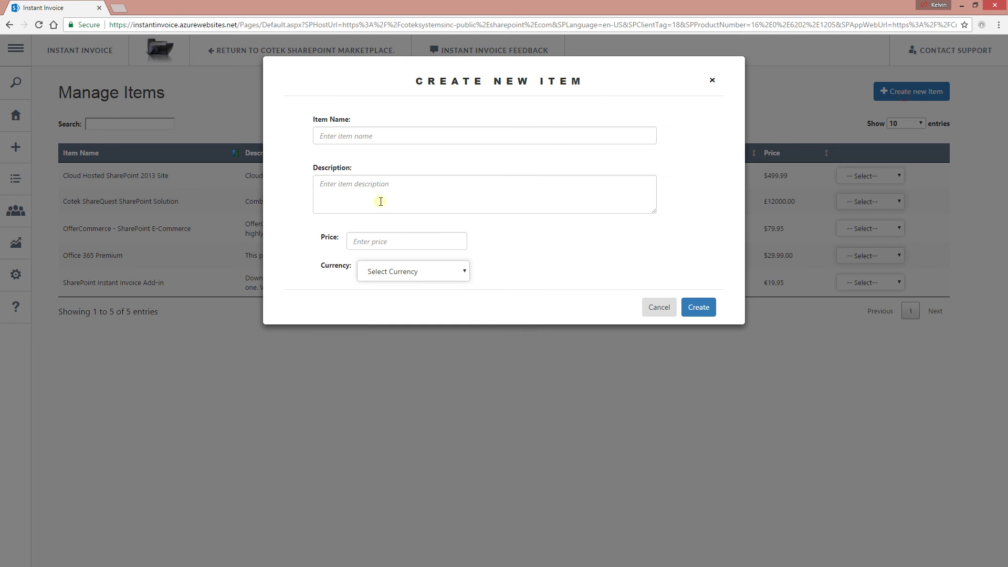
{"action": "left_click", "coordinate": [382, 143]}
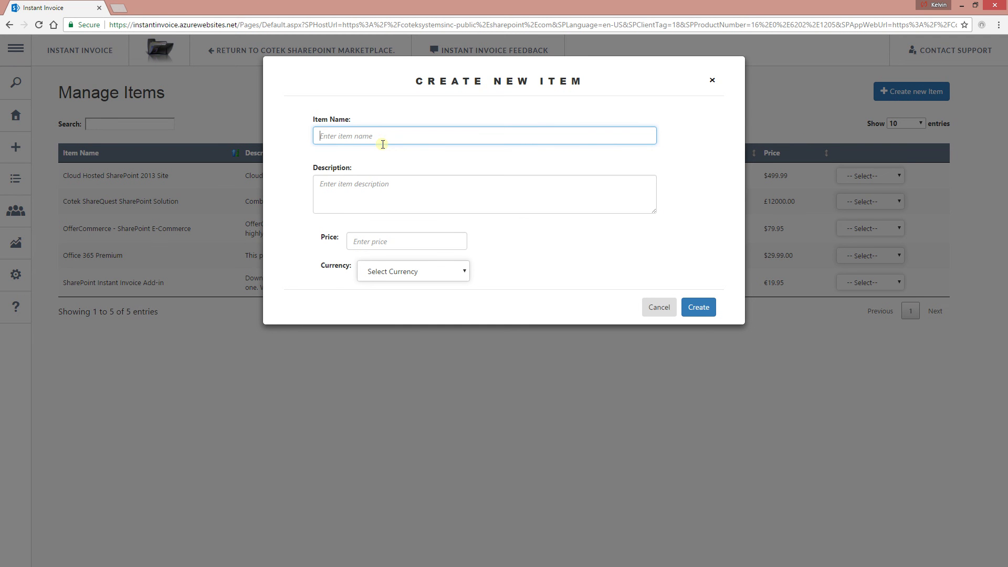
{"action": "type", "text": "Nex"}
{"action": "type", "text": "tSharePoint.c"}
{"action": "type", "text": "tSharePoint.com Dedica"}
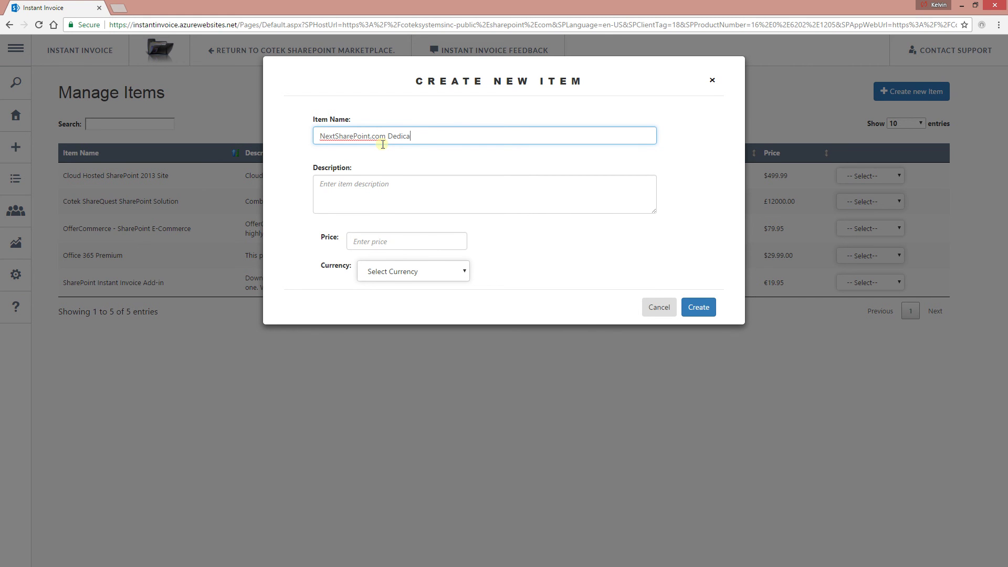
{"action": "type", "text": "ted Hosted Plan"}
{"action": "key", "text": "Tab"}
- Copy the name into the description, price it 549.99 United States Dollars, and create it
{"action": "triple_click", "coordinate": [416, 134]}
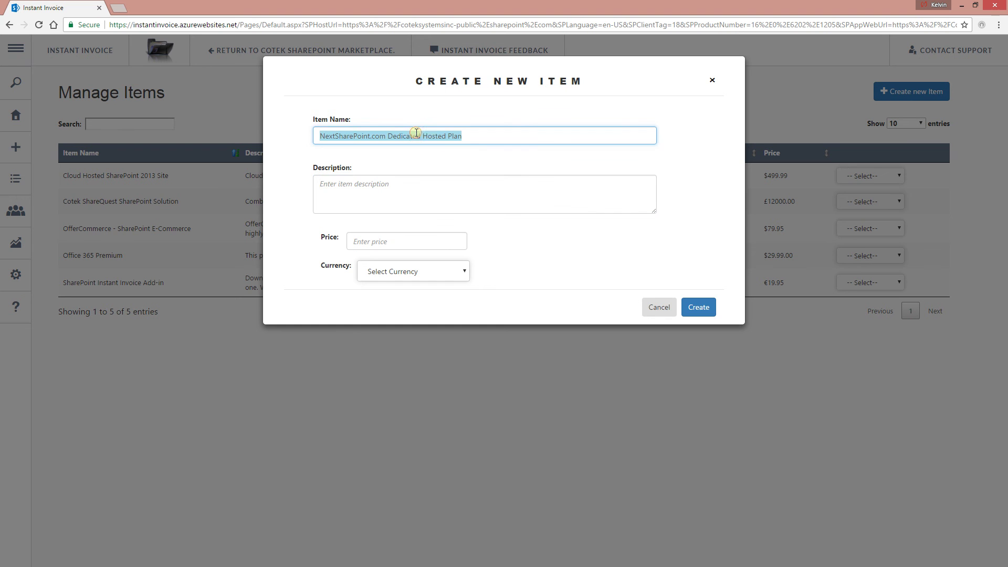
{"action": "key", "text": "ctrl+c"}
{"action": "left_click", "coordinate": [432, 189]}
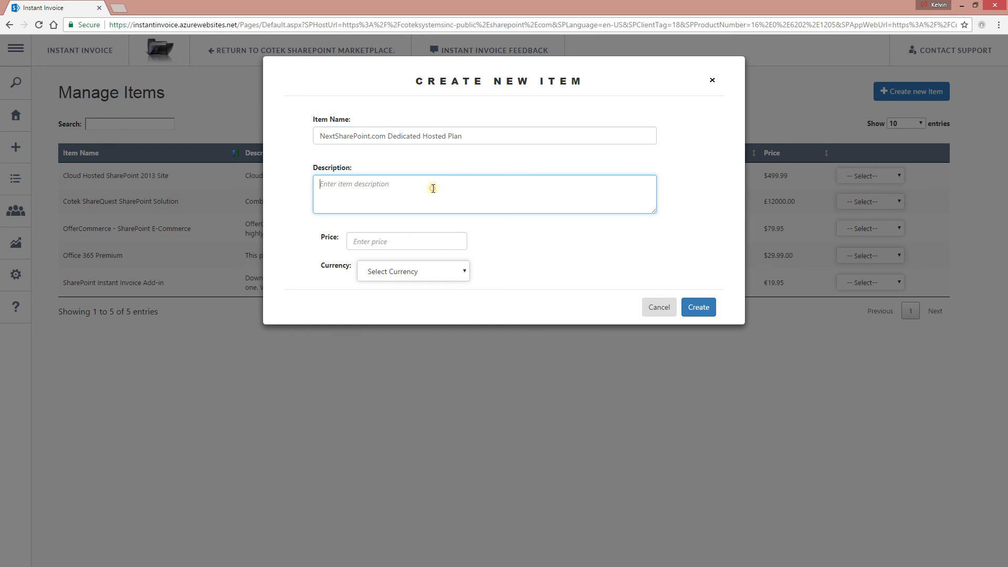
{"action": "key", "text": "ctrl+v"}
{"action": "key", "text": "ctrl+v"}
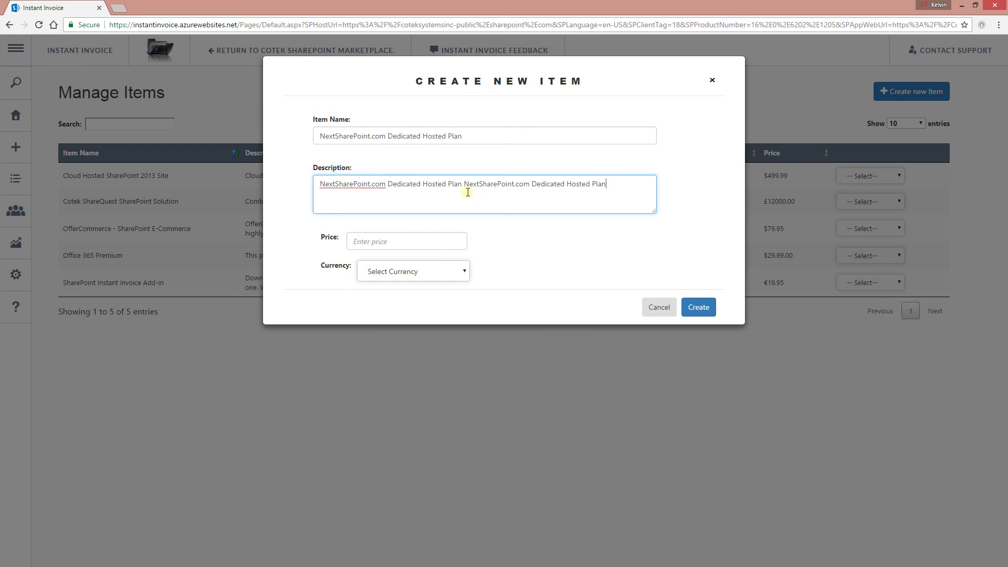
{"action": "left_click", "coordinate": [387, 247]}
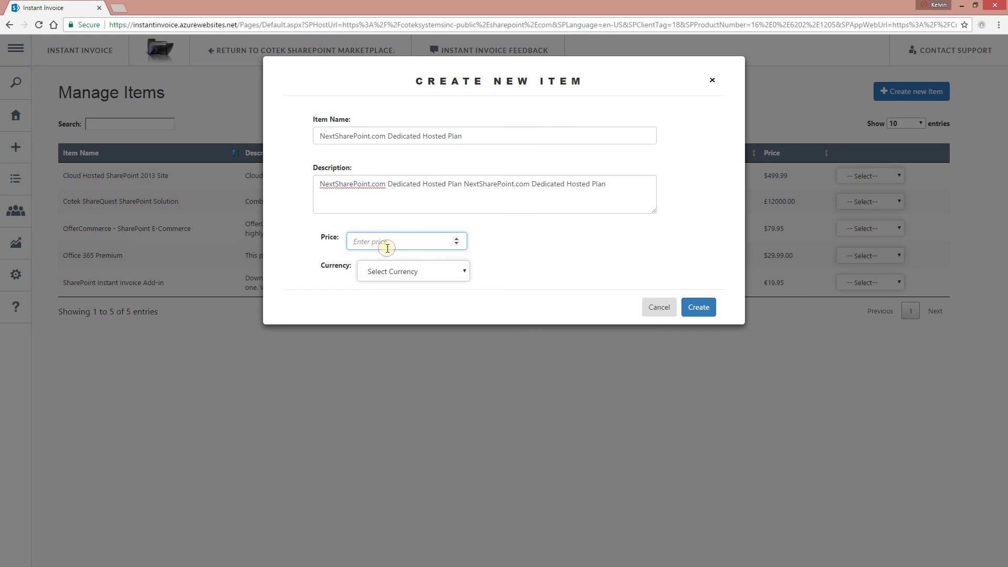
{"action": "type", "text": "549.99"}
{"action": "left_click", "coordinate": [391, 273]}
{"action": "left_click", "coordinate": [395, 294]}
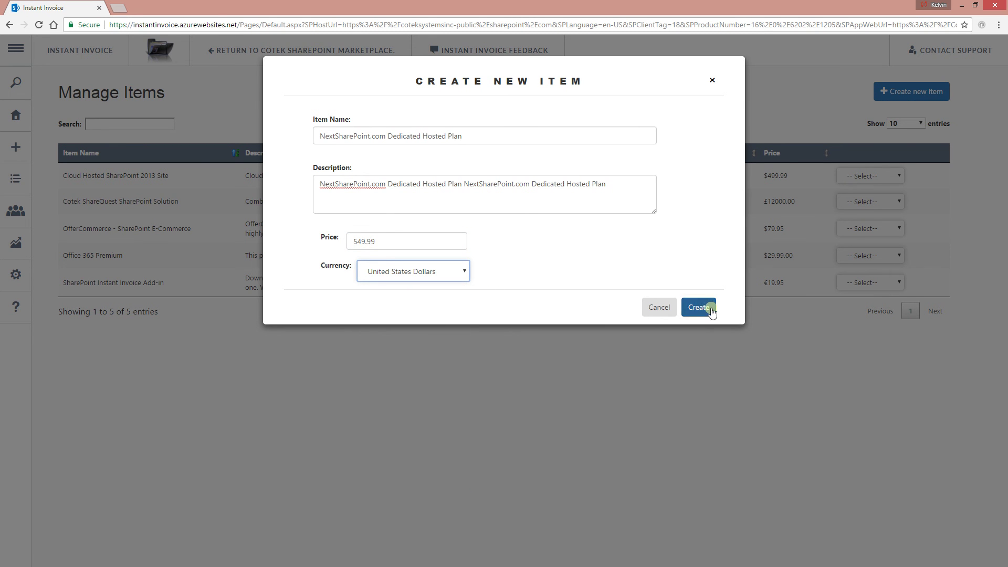
{"action": "left_click", "coordinate": [703, 304]}
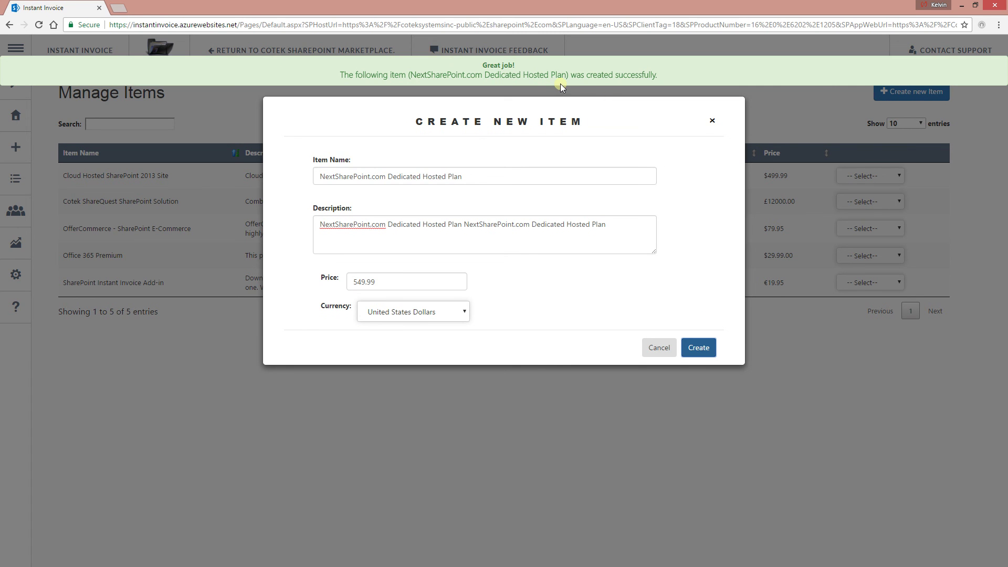
{"action": "left_click", "coordinate": [40, 151]}
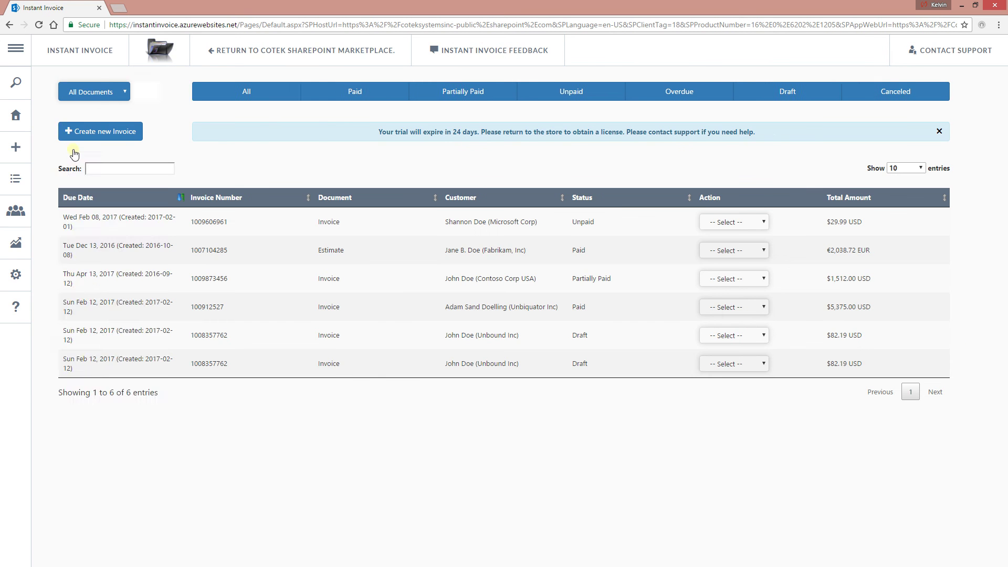
- Start a new document of type Receipt
{"action": "left_click", "coordinate": [16, 147]}
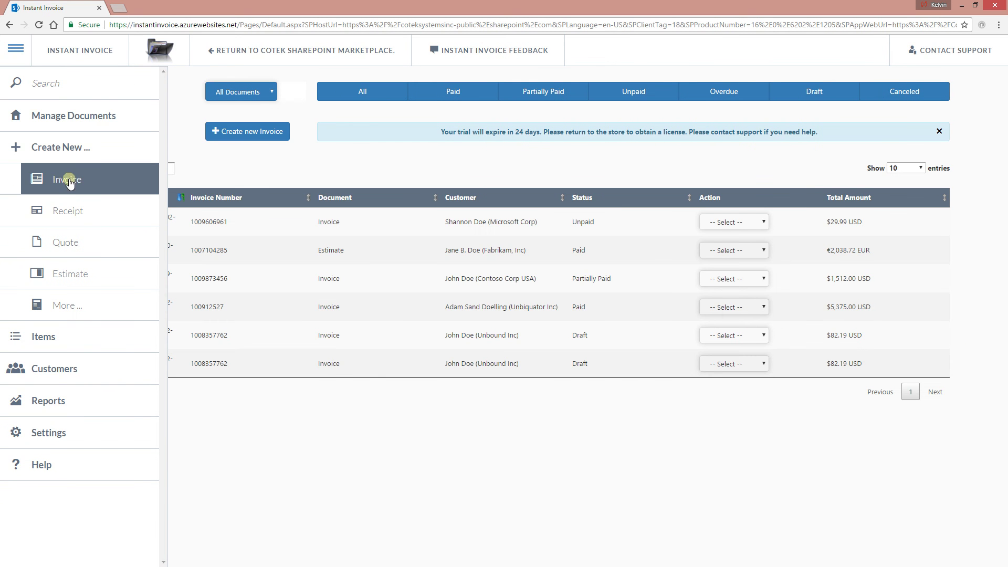
{"action": "left_click", "coordinate": [74, 222]}
{"action": "scroll", "coordinate": [479, 314], "scroll_direction": "down", "scroll_amount": 3}
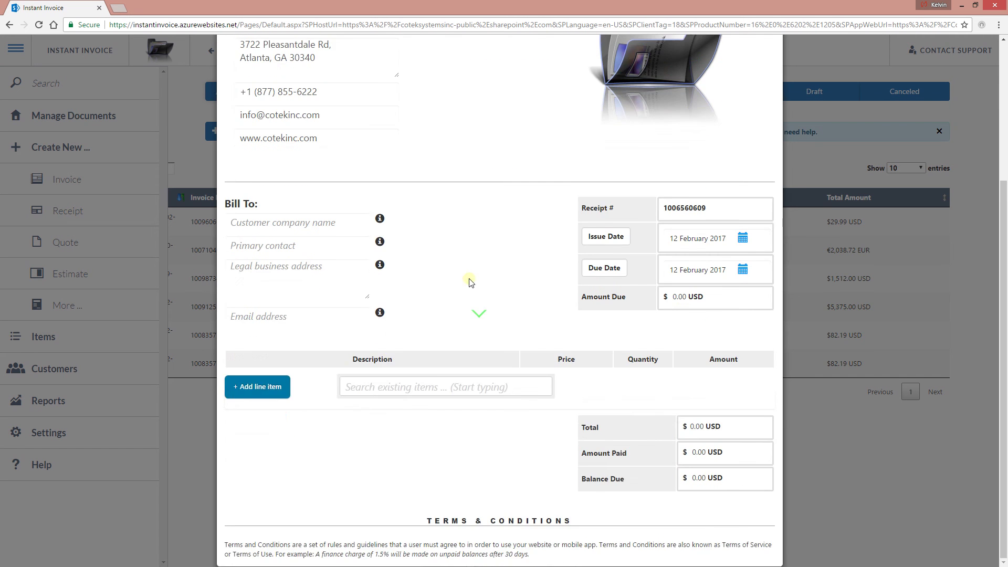
{"action": "scroll", "coordinate": [469, 268], "scroll_direction": "up", "scroll_amount": 3}
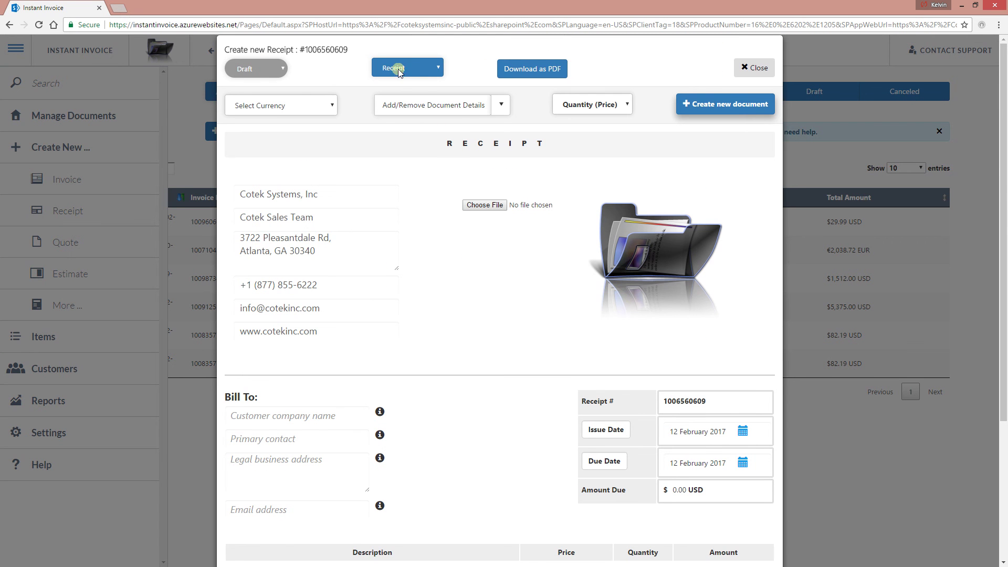
{"action": "left_click", "coordinate": [421, 68]}
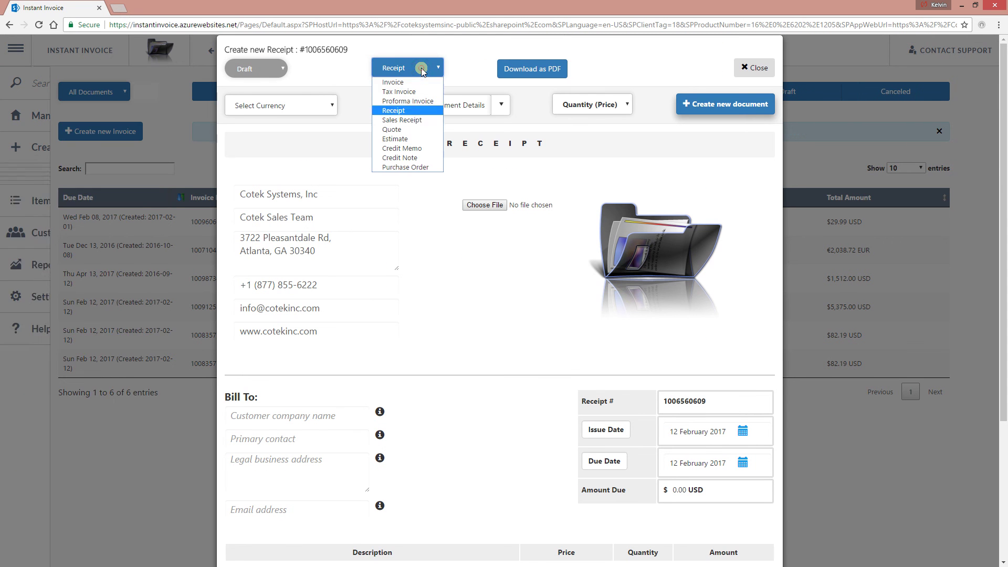
{"action": "left_click", "coordinate": [415, 110]}
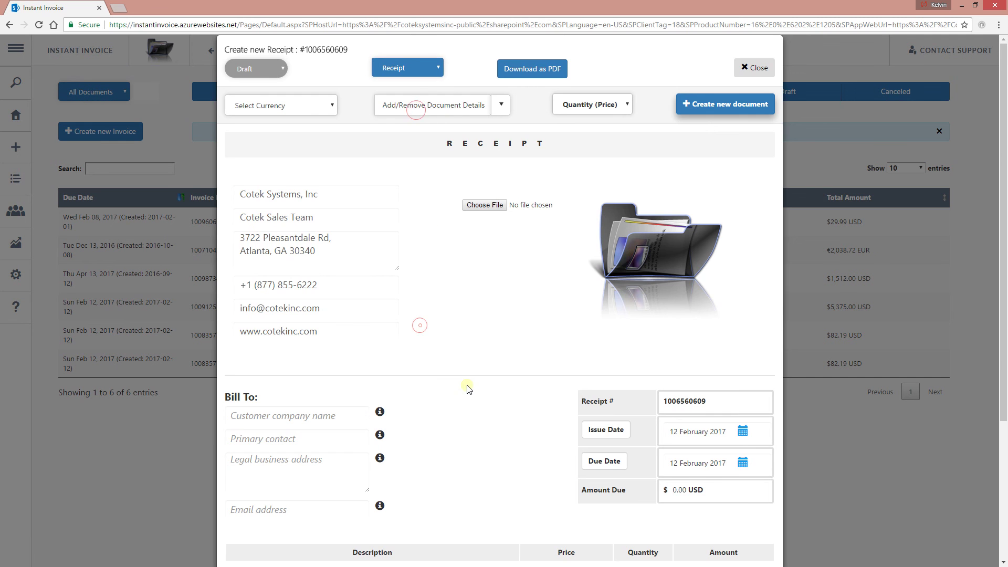
- Add the NextSharePoint.com Dedicated Hosted Plan ($549.99) with Detailed description on, then close the receipt
{"action": "scroll", "coordinate": [469, 389], "scroll_direction": "down", "scroll_amount": 3}
{"action": "left_click", "coordinate": [364, 388]}
{"action": "type", "text": "ne"}
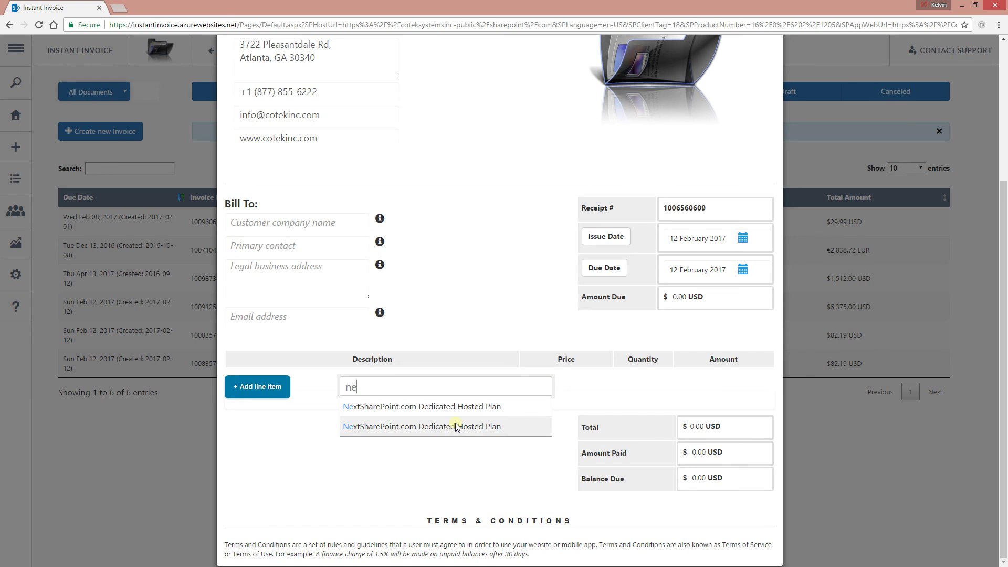
{"action": "left_click", "coordinate": [467, 409]}
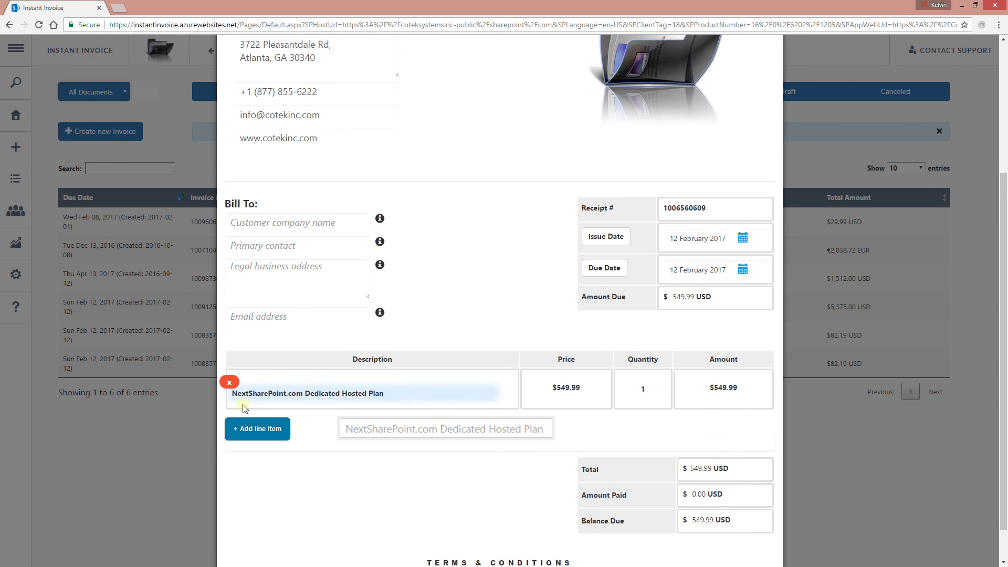
{"action": "scroll", "coordinate": [603, 191], "scroll_direction": "up", "scroll_amount": 4}
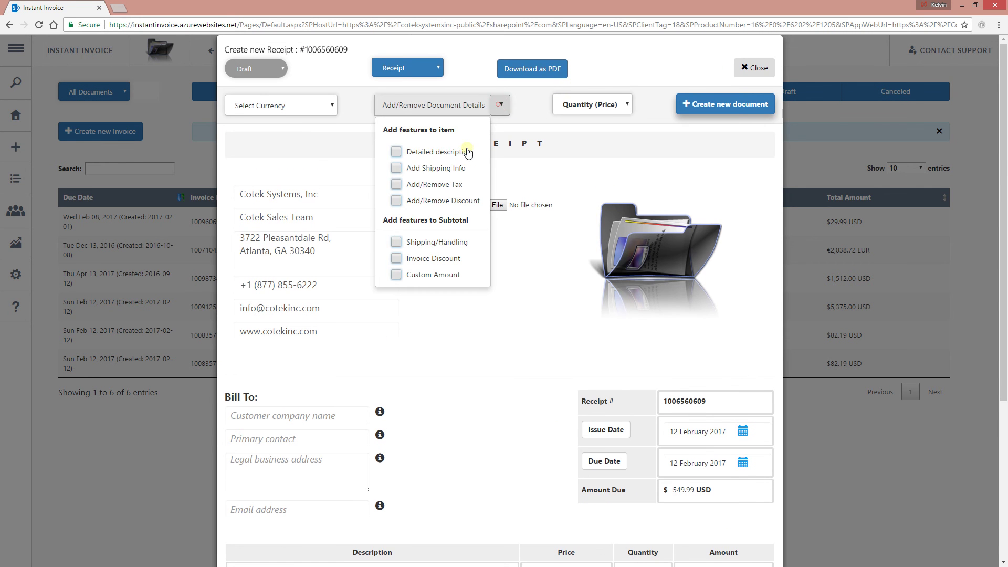
{"action": "left_click", "coordinate": [467, 153]}
{"action": "scroll", "coordinate": [466, 400], "scroll_direction": "down", "scroll_amount": 5}
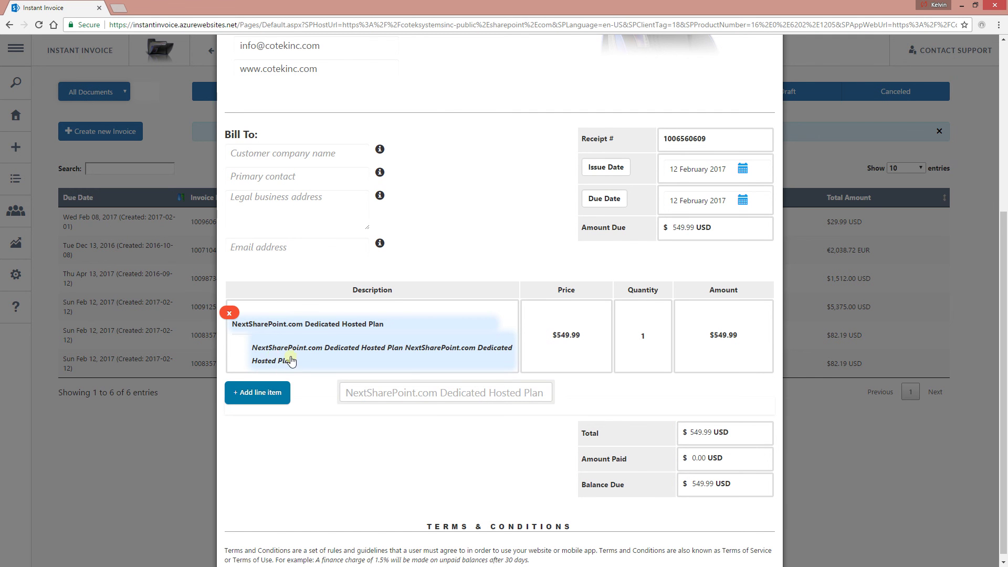
{"action": "scroll", "coordinate": [649, 423], "scroll_direction": "up", "scroll_amount": 5}
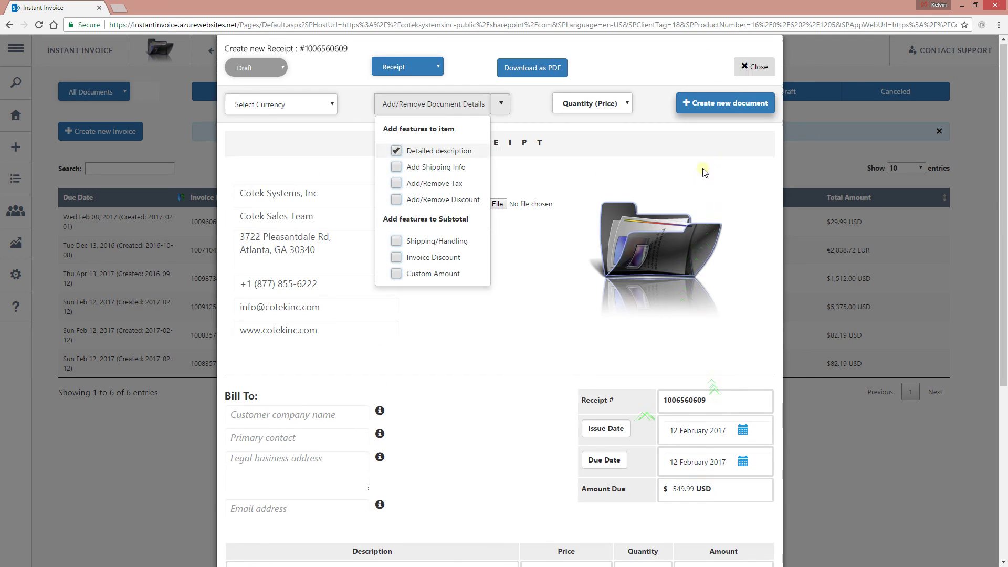
{"action": "left_click", "coordinate": [750, 70]}
- Open the Customers list of companies, addresses, e-mails and last transactions, and start a customer search
{"action": "mouse_move", "coordinate": [43, 331]}
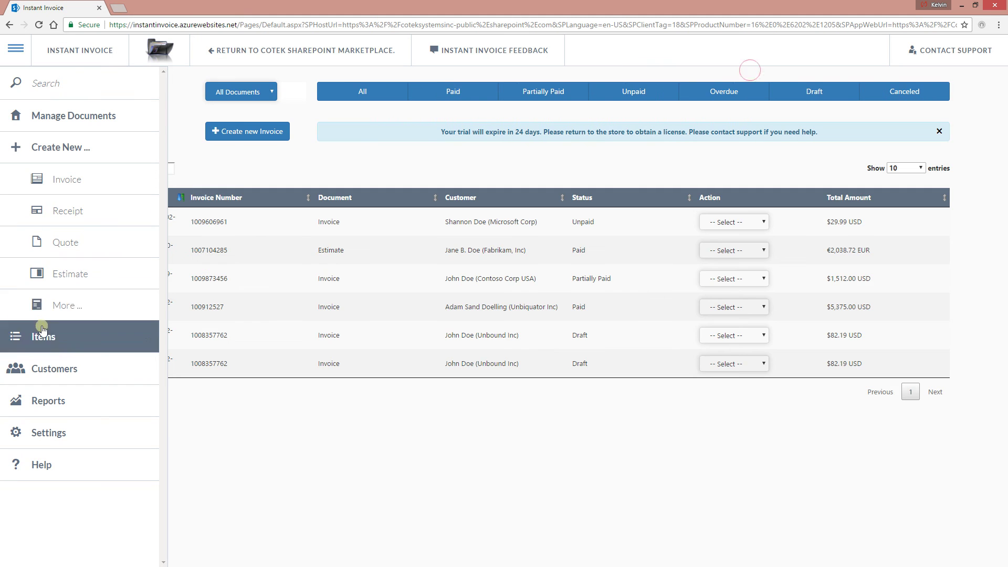
{"action": "left_click", "coordinate": [69, 377]}
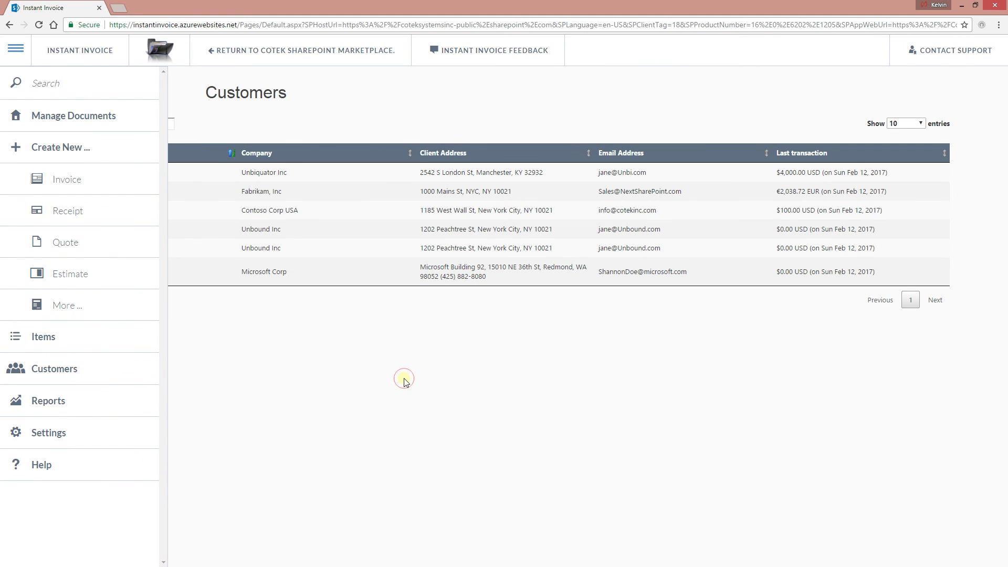
{"action": "left_click", "coordinate": [116, 124]}
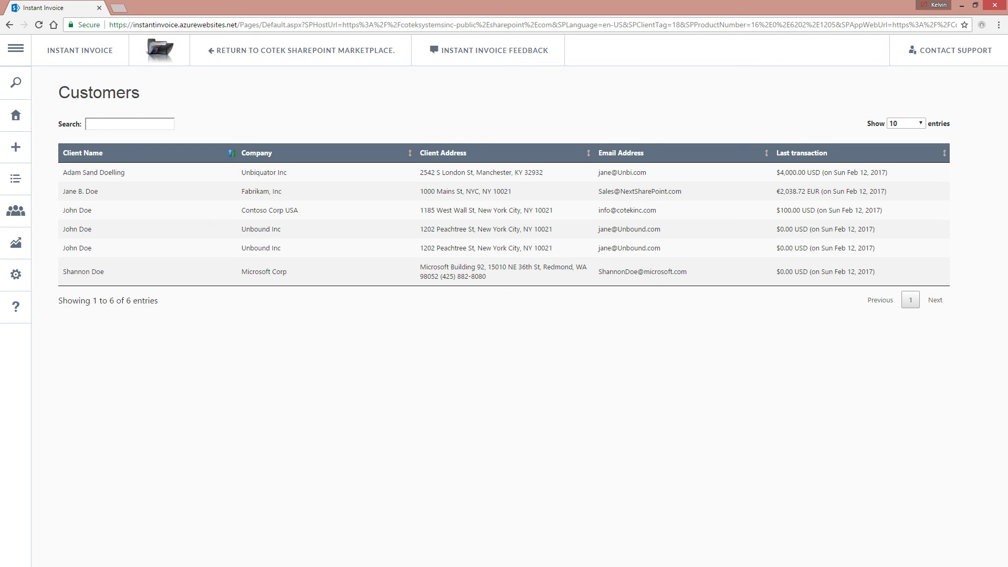
- Open the Reports page and hide the navigation panel
{"action": "mouse_move", "coordinate": [15, 336]}
{"action": "left_click", "coordinate": [75, 403]}
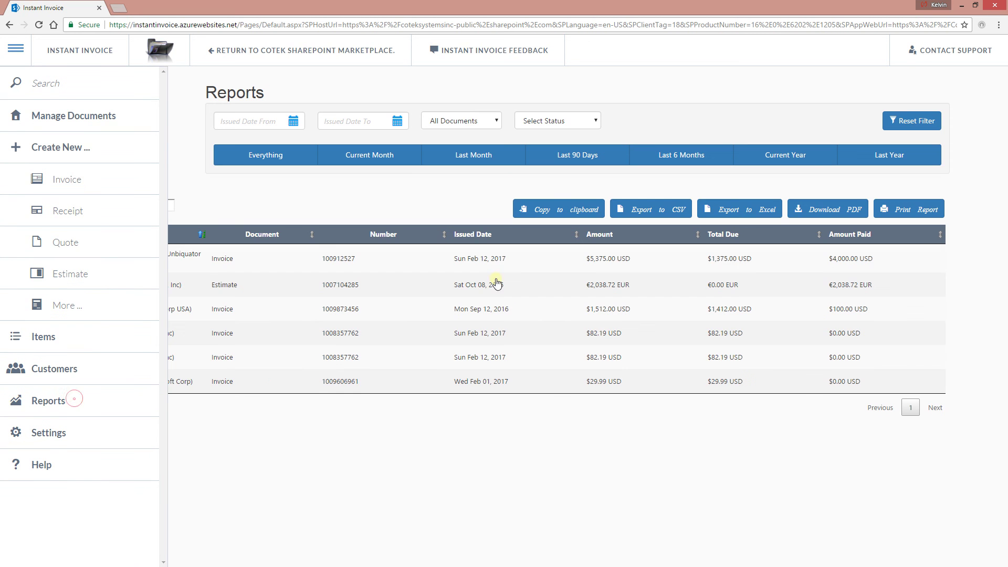
{"action": "left_click", "coordinate": [405, 173]}
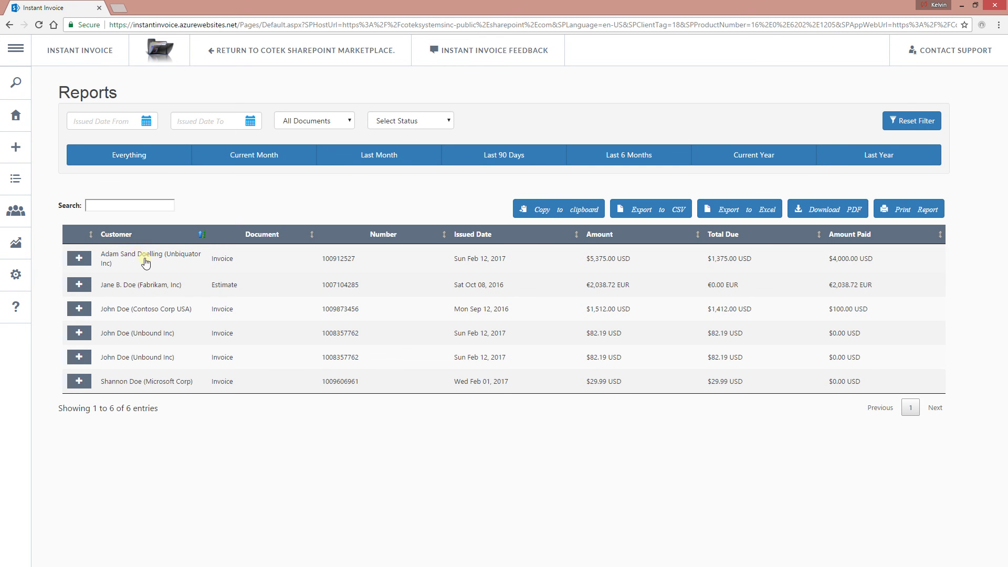
- Review the Unbiquator invoice's report details, collapse them, then expand the Fabrikam estimate's
{"action": "left_click", "coordinate": [169, 255]}
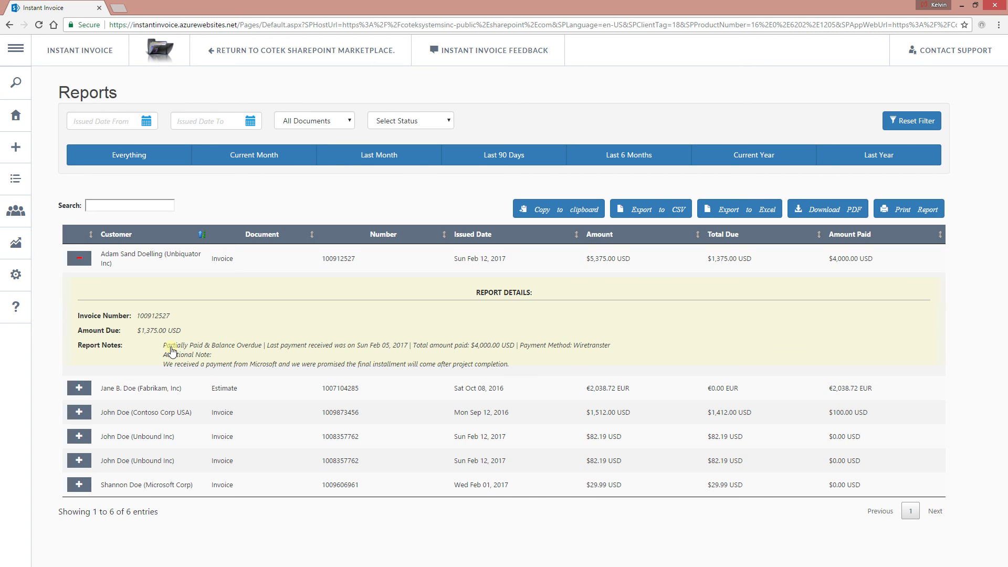
{"action": "left_click_drag", "start_coordinate": [122, 347], "coordinate": [63, 348]}
{"action": "left_click", "coordinate": [181, 357]}
{"action": "left_click", "coordinate": [150, 255]}
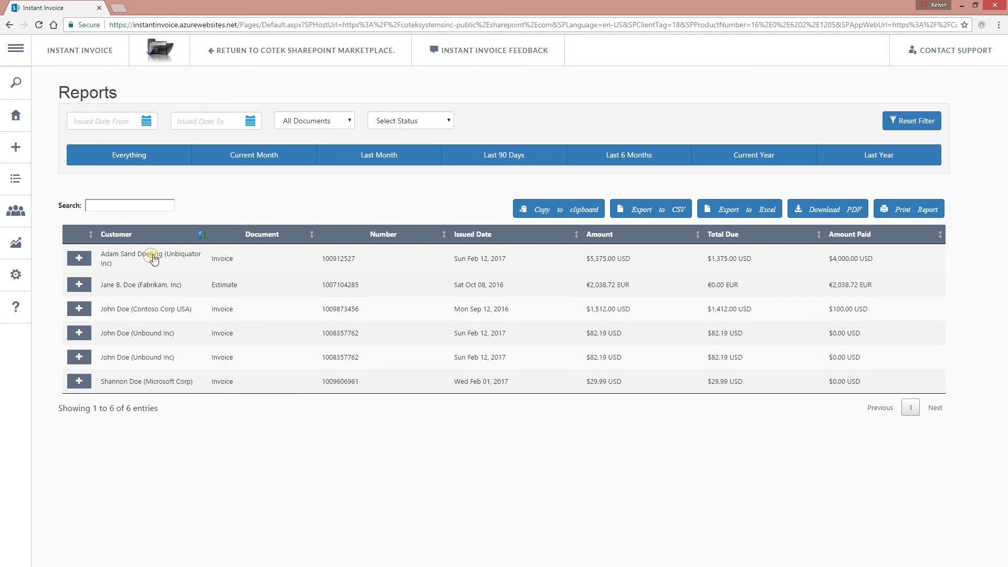
{"action": "left_click", "coordinate": [165, 286]}
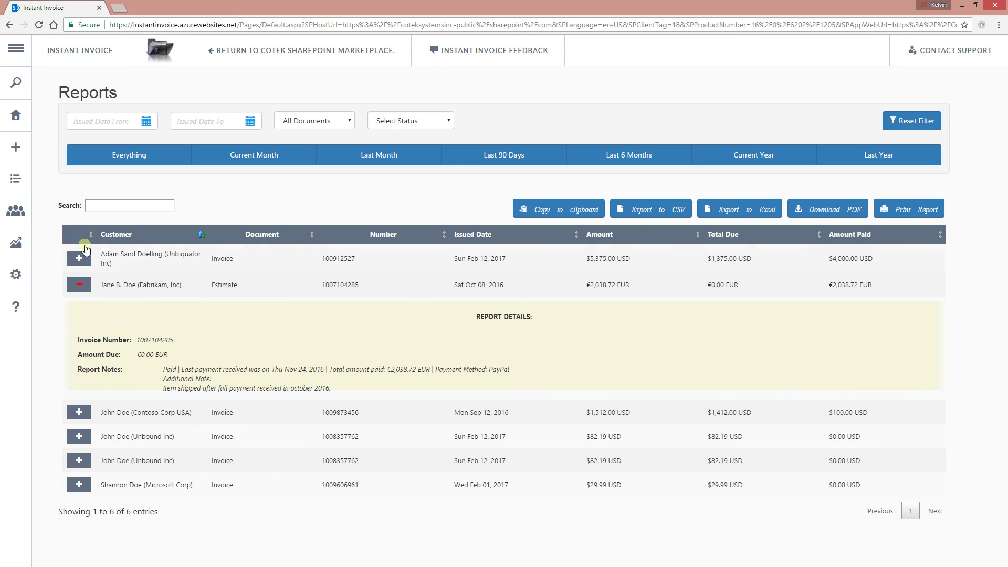
- Filter the report by issue date from 01 January to 31 January 2017
{"action": "left_click", "coordinate": [137, 295]}
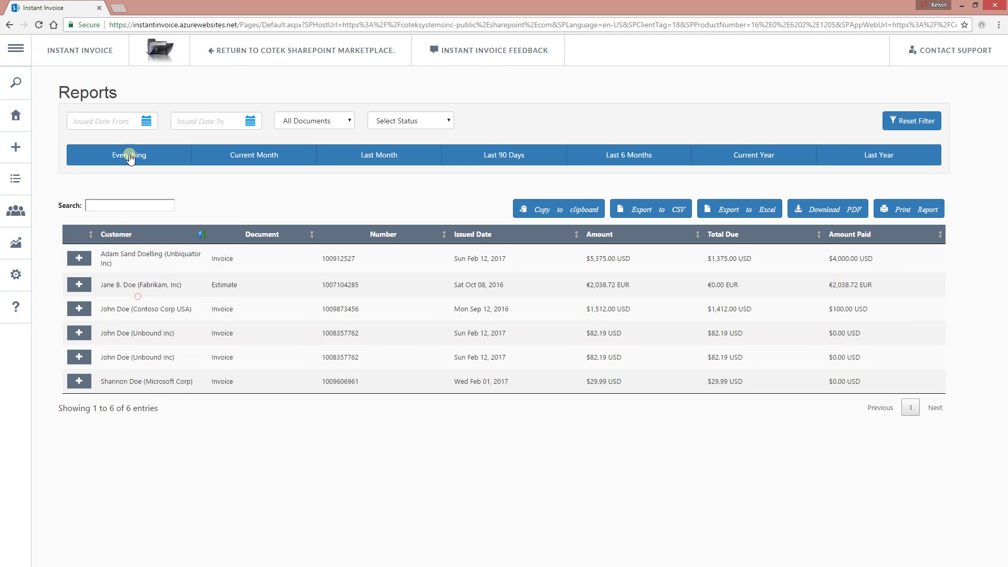
{"action": "left_click", "coordinate": [129, 157]}
{"action": "left_click", "coordinate": [111, 123]}
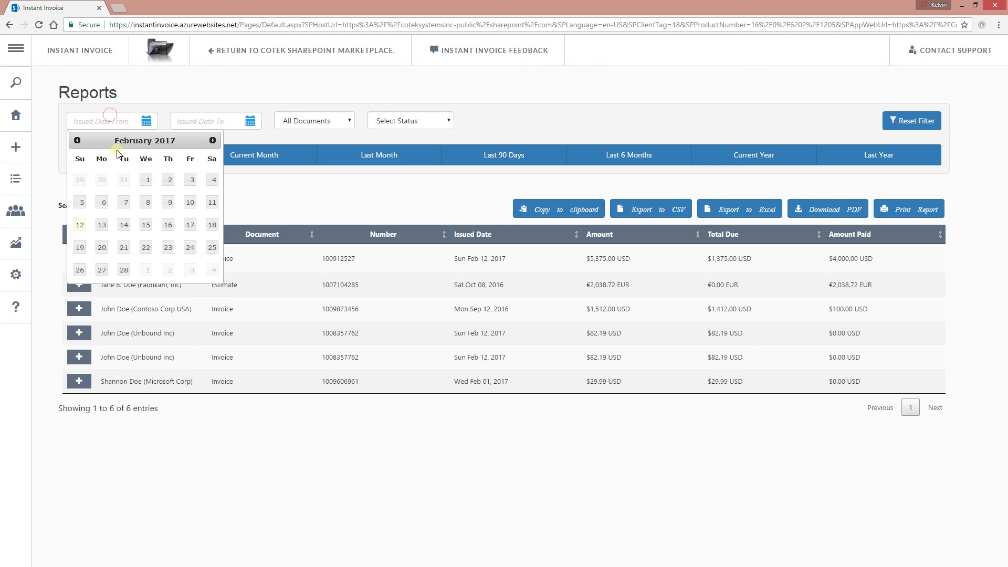
{"action": "left_click", "coordinate": [80, 141]}
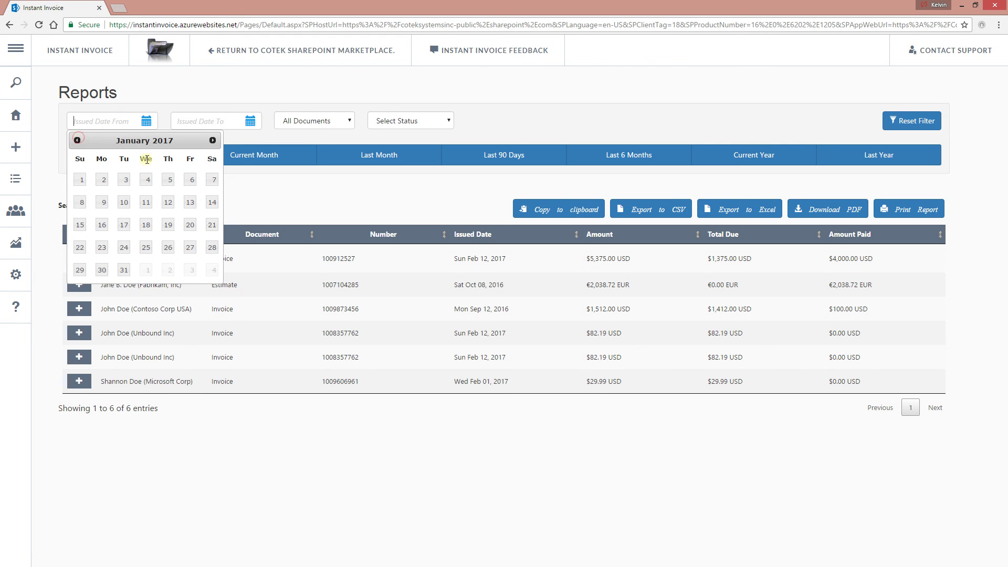
{"action": "left_click", "coordinate": [80, 179]}
{"action": "left_click", "coordinate": [250, 121]}
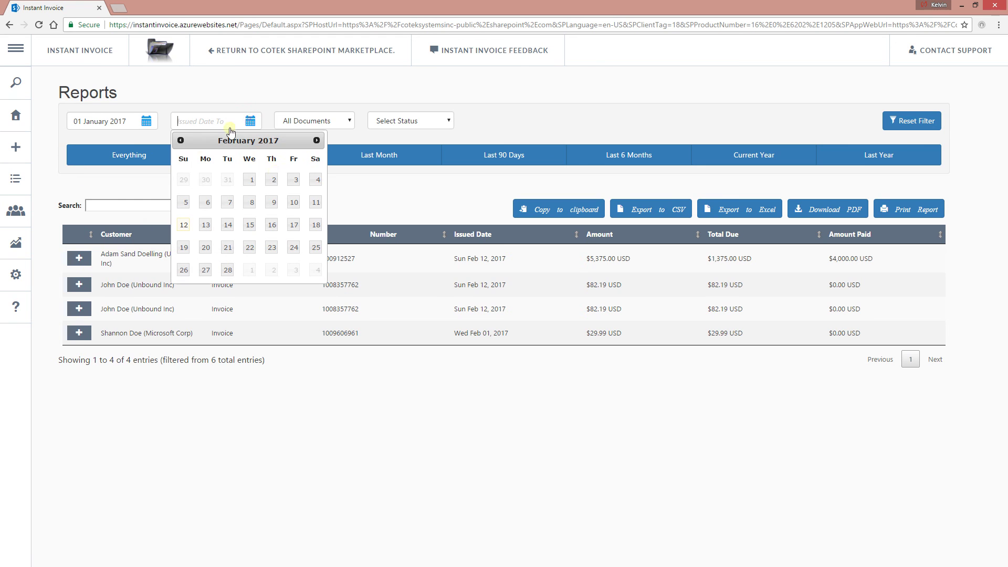
{"action": "left_click", "coordinate": [182, 140]}
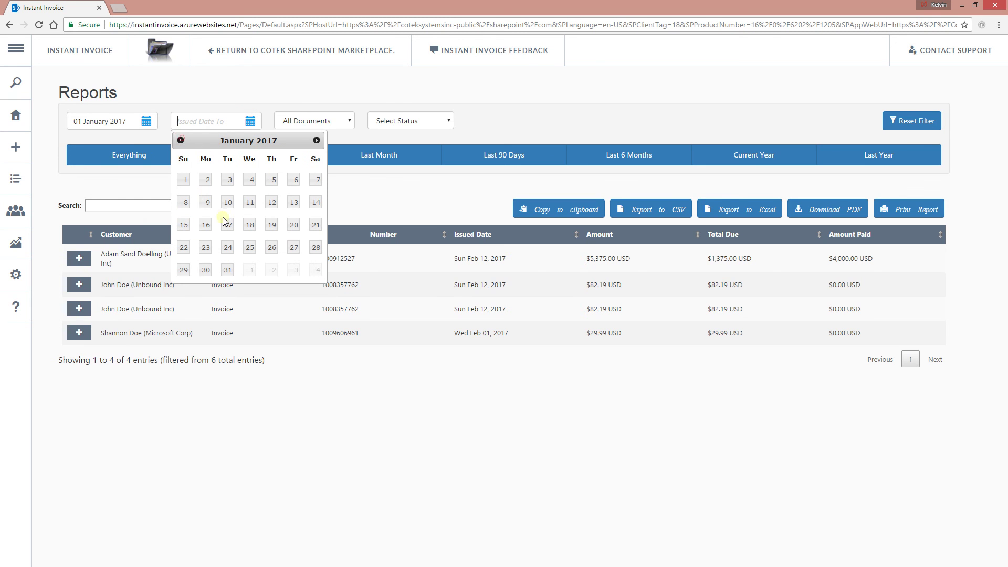
{"action": "left_click", "coordinate": [223, 268]}
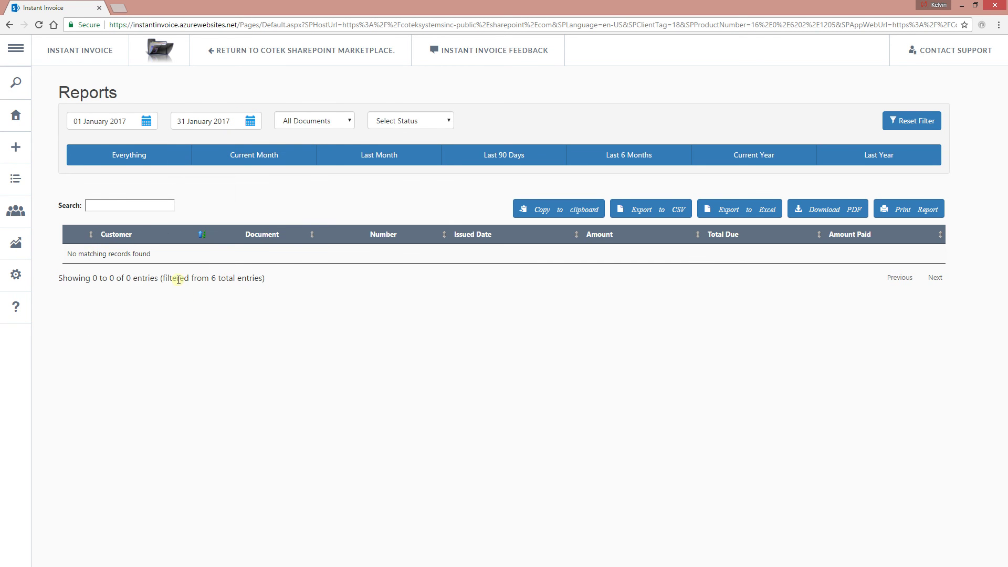
- Change the issue date range to 01 February through 28 February 2017
{"action": "left_click", "coordinate": [126, 122]}
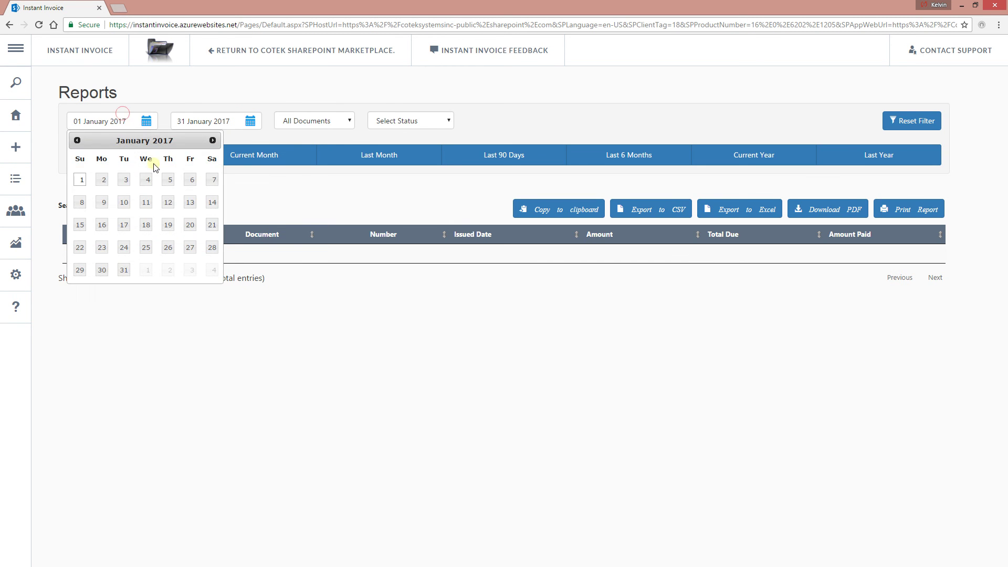
{"action": "left_click", "coordinate": [212, 141]}
{"action": "left_click", "coordinate": [148, 180]}
{"action": "left_click", "coordinate": [222, 116]}
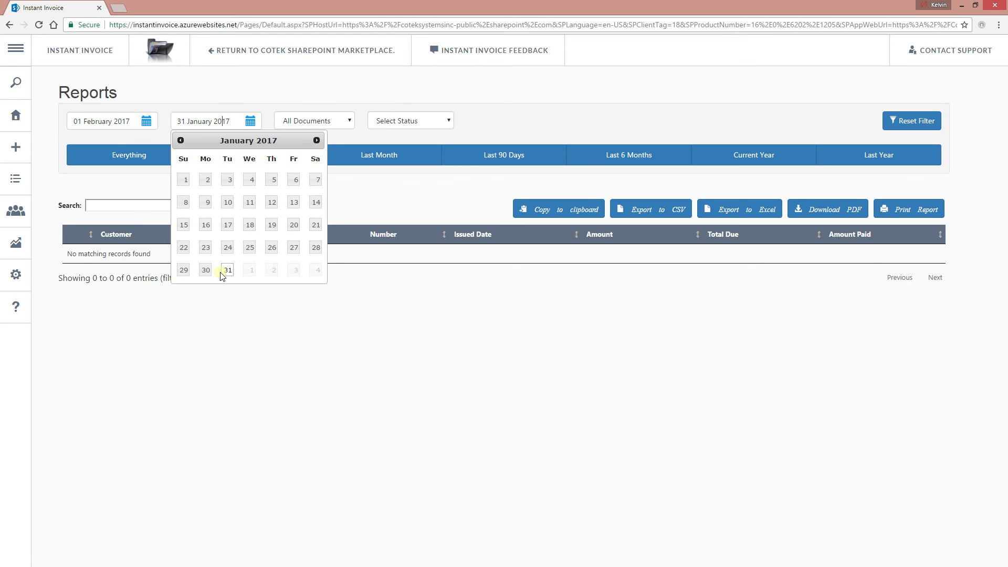
{"action": "left_click", "coordinate": [323, 144]}
{"action": "left_click", "coordinate": [316, 140]}
{"action": "left_click", "coordinate": [228, 271]}
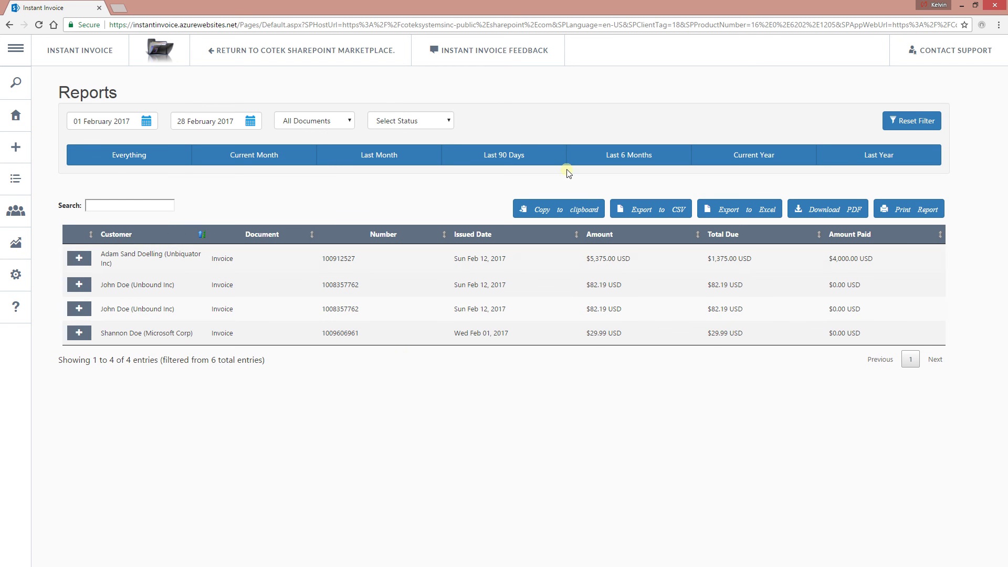
- Reset the date filter and try each period preset, ending on Current Year
{"action": "left_click", "coordinate": [144, 161]}
{"action": "left_click", "coordinate": [913, 121]}
{"action": "left_click", "coordinate": [131, 155]}
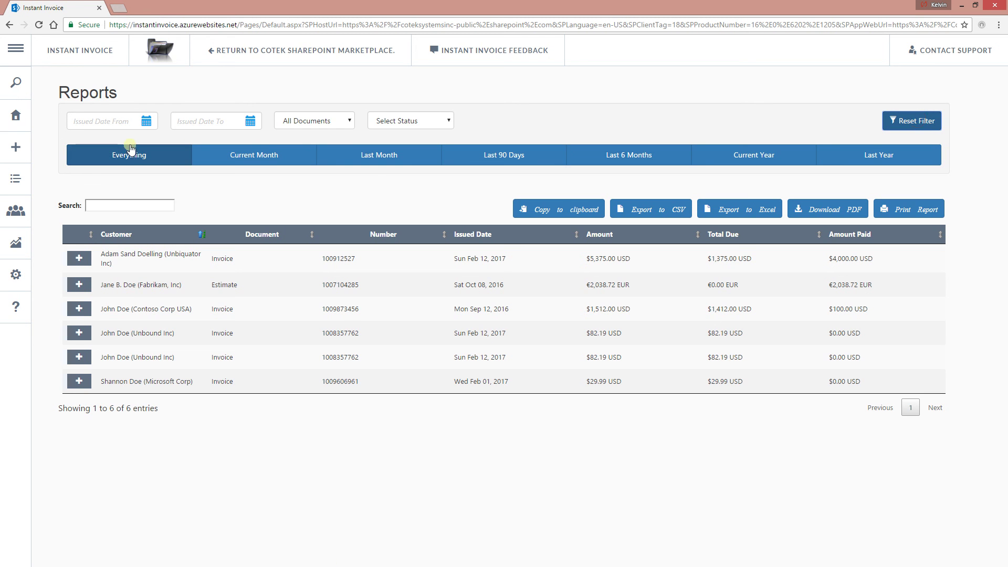
{"action": "left_click", "coordinate": [266, 165]}
{"action": "left_click", "coordinate": [355, 158]}
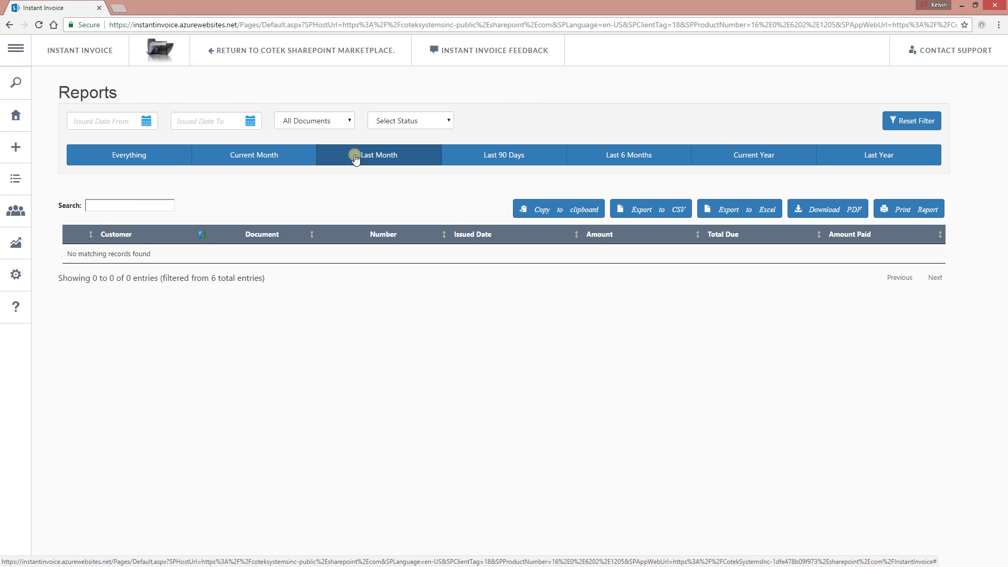
{"action": "left_click", "coordinate": [488, 158]}
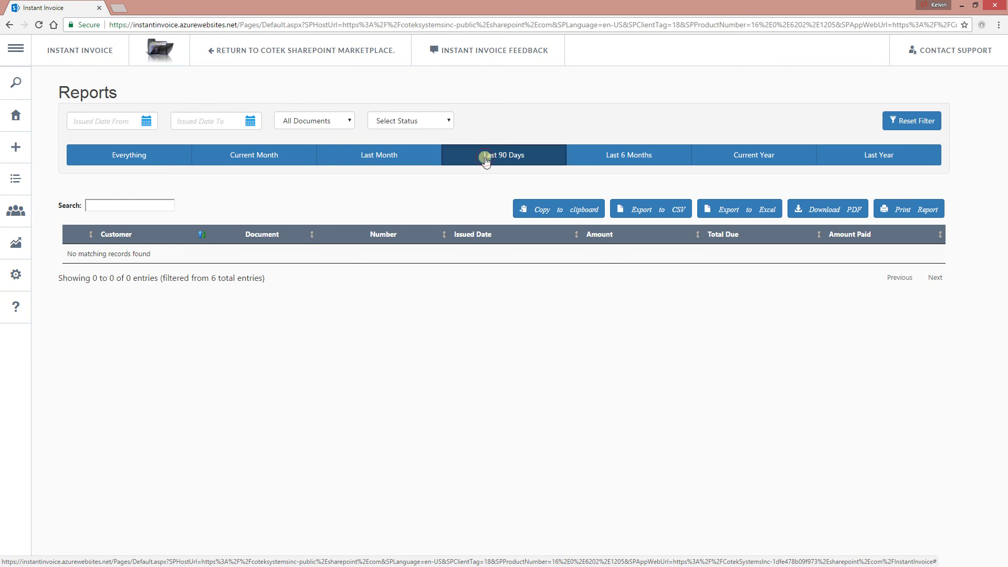
{"action": "left_click", "coordinate": [603, 157]}
{"action": "left_click", "coordinate": [710, 158]}
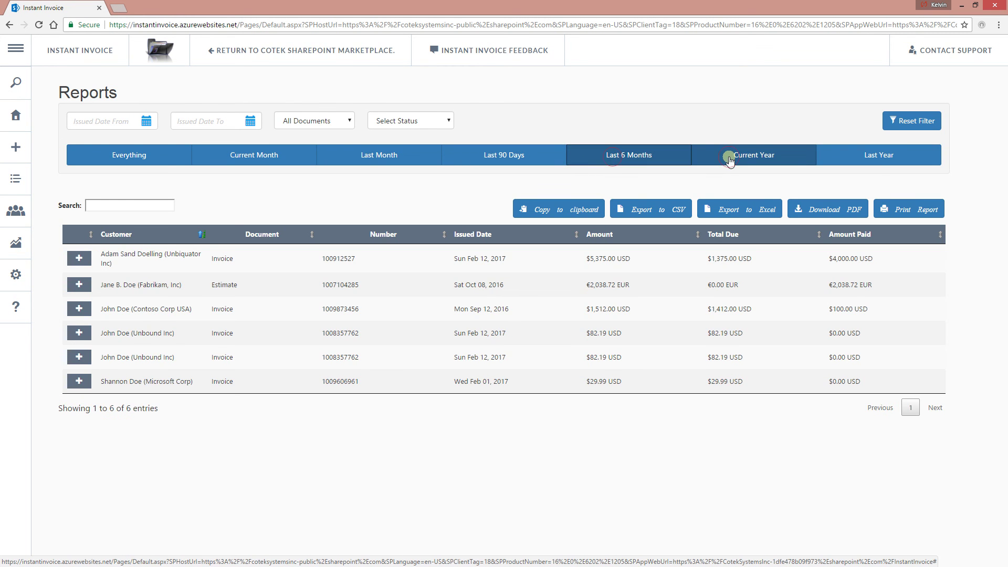
{"action": "left_click", "coordinate": [876, 164]}
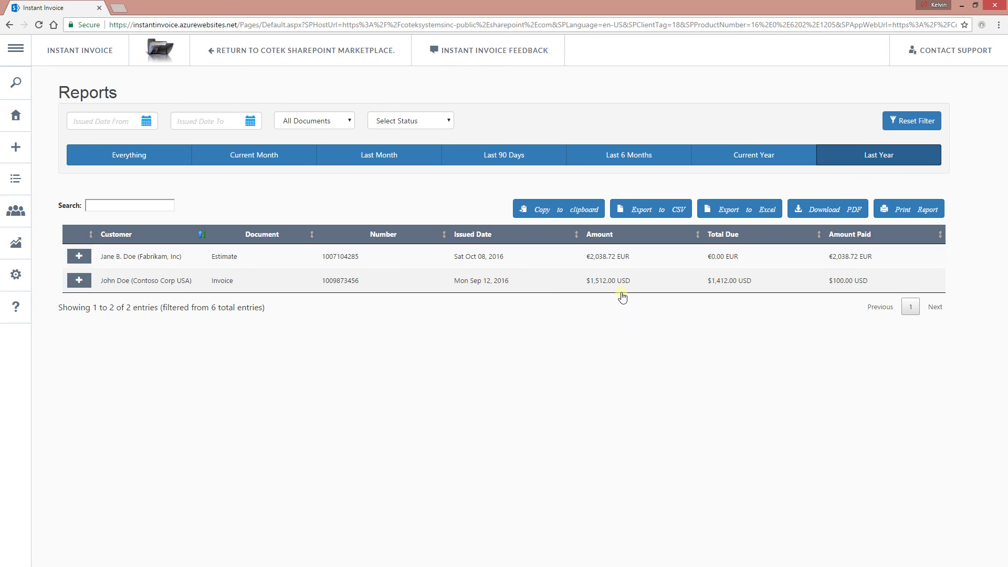
{"action": "left_click", "coordinate": [754, 156]}
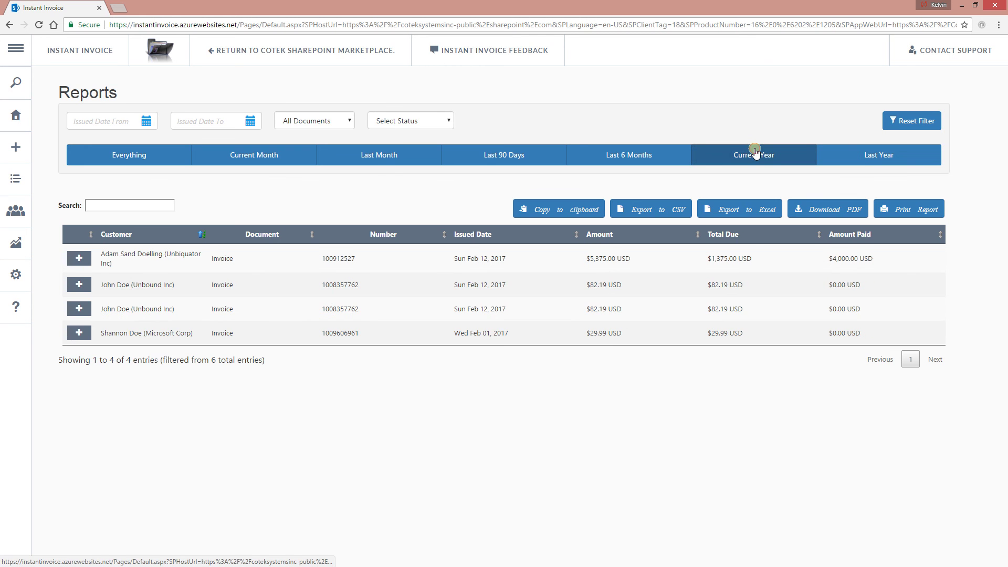
- Check the first Unbound invoice's report details, then copy the 4 current-year report rows
{"action": "left_click", "coordinate": [81, 282]}
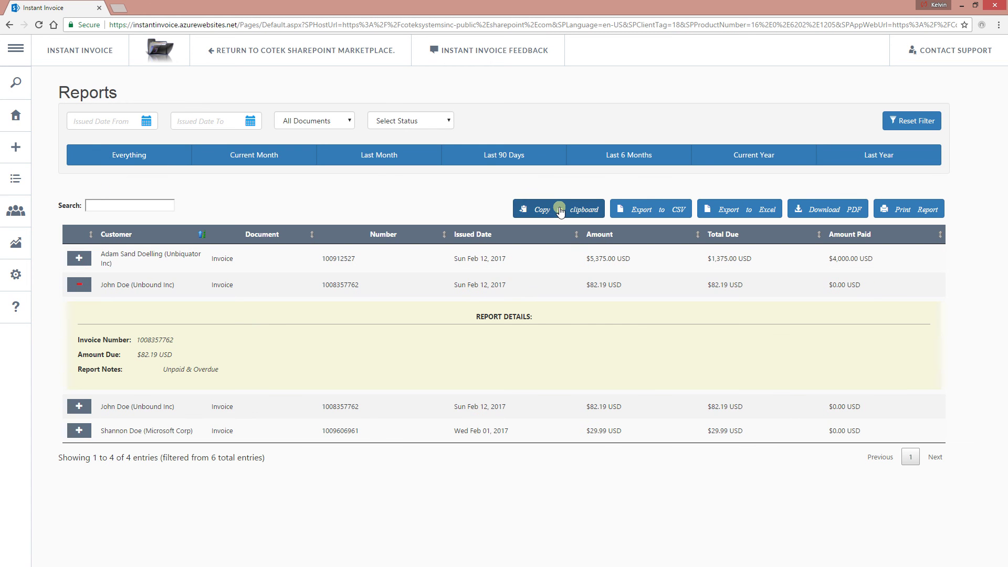
{"action": "left_click", "coordinate": [139, 292]}
{"action": "left_click", "coordinate": [579, 212]}
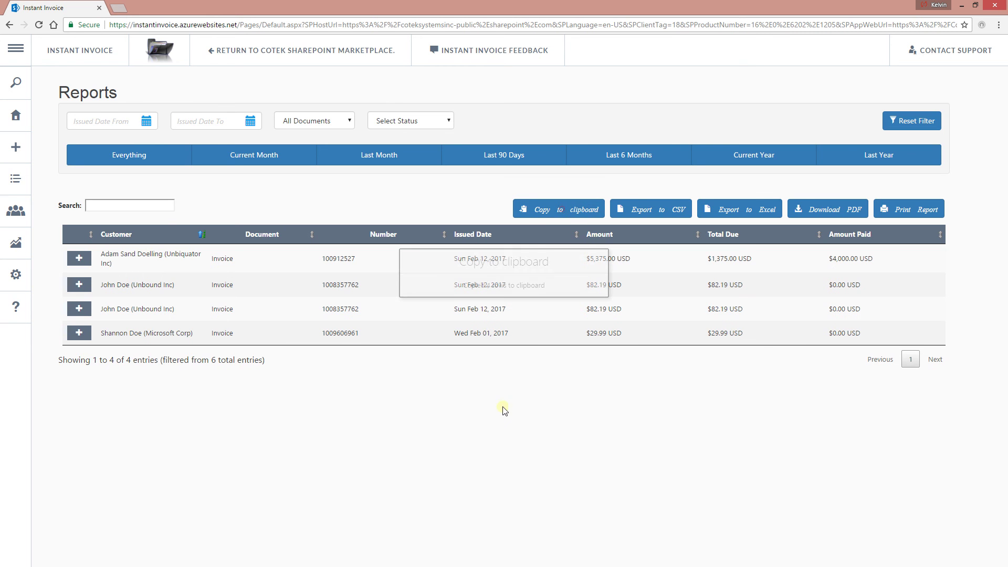
{"action": "mouse_move", "coordinate": [16, 210]}
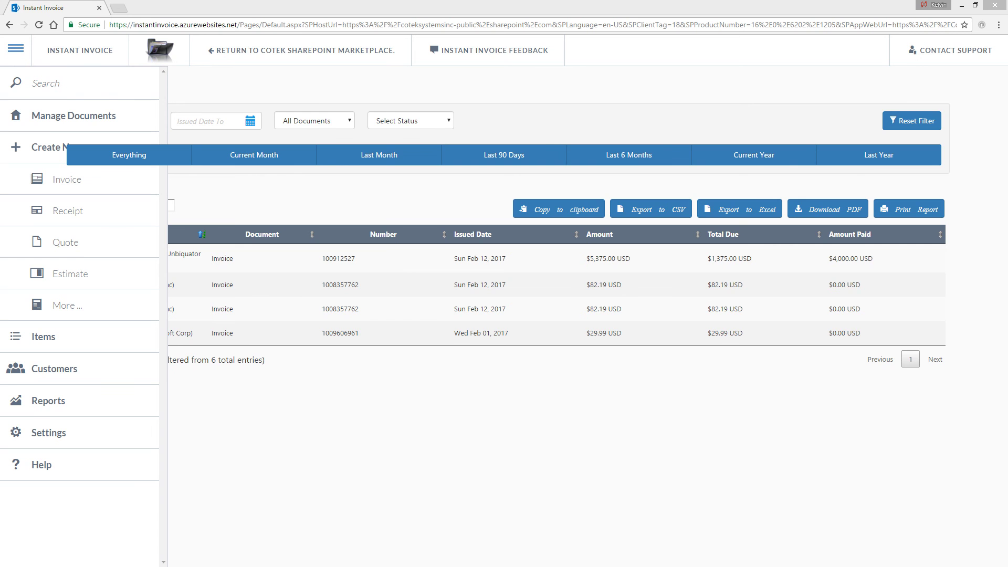
- Paste the copied report rows into a new blank Excel workbook, then close it without saving
{"action": "double_click", "coordinate": [704, 67]}
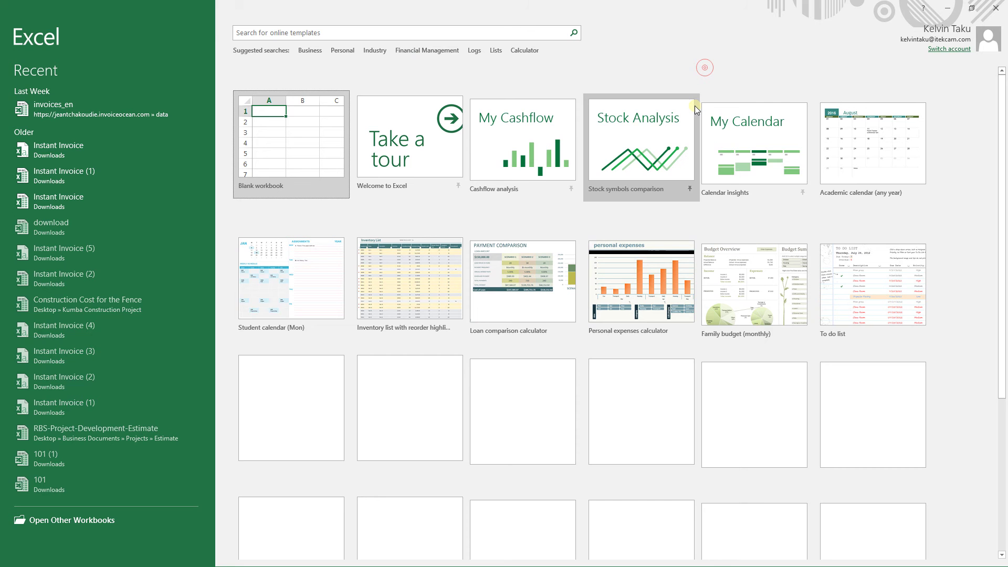
{"action": "left_click", "coordinate": [285, 141]}
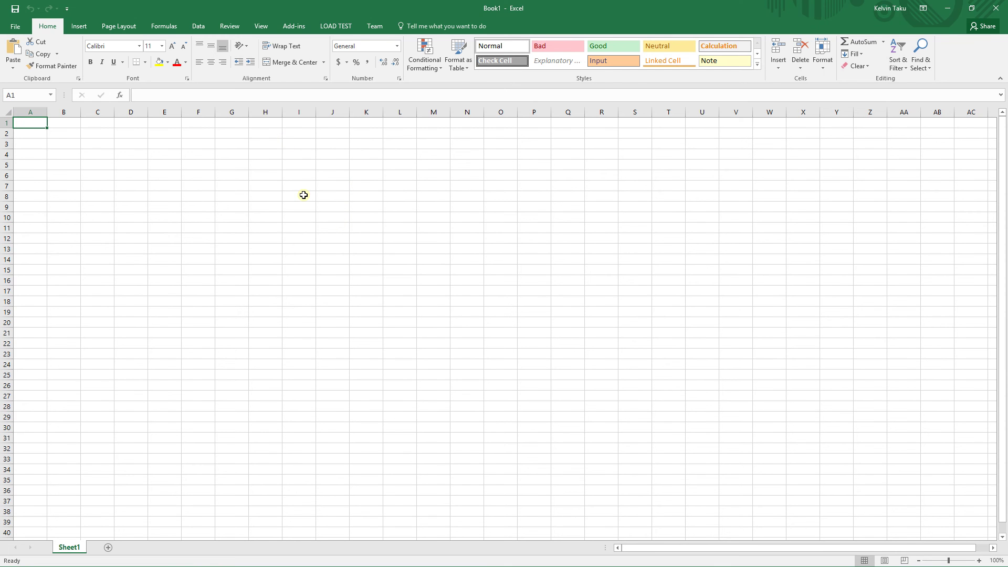
{"action": "key", "text": "ctrl+v"}
{"action": "left_click", "coordinate": [389, 269]}
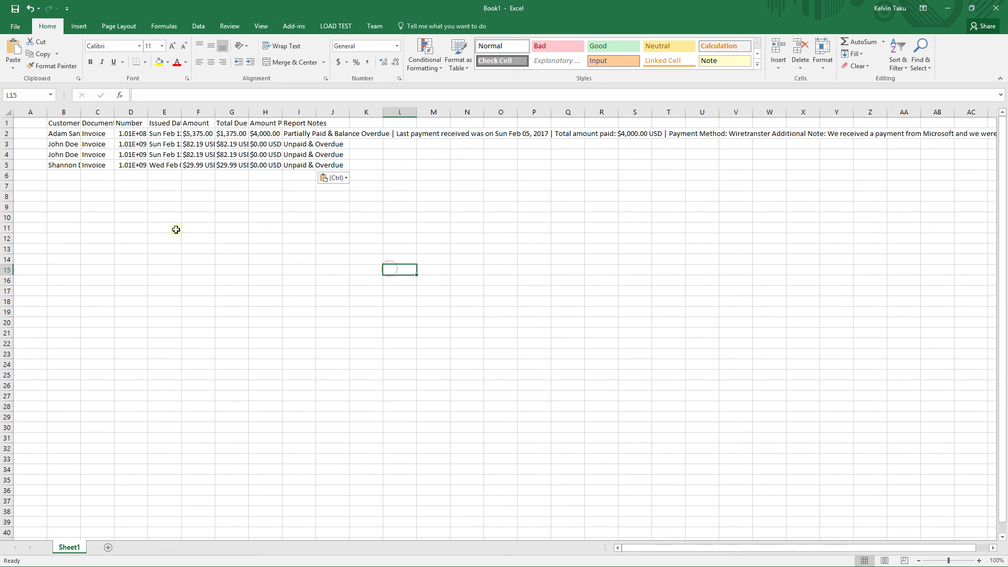
{"action": "left_click", "coordinate": [995, 7]}
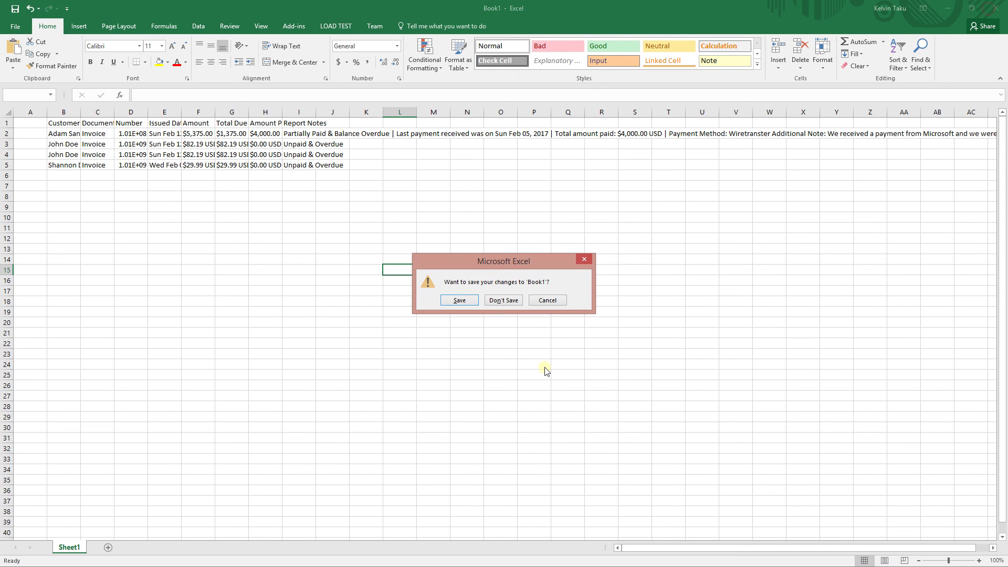
{"action": "left_click", "coordinate": [503, 300]}
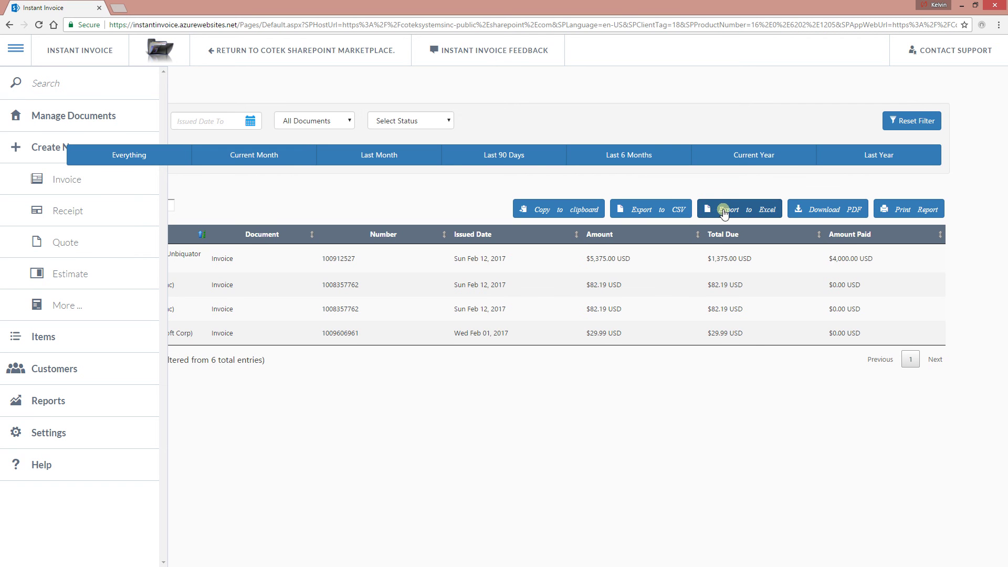
- Download the report as Instant Invoice (6).pdf, view it, and close the PDF tab
{"action": "left_click", "coordinate": [826, 209]}
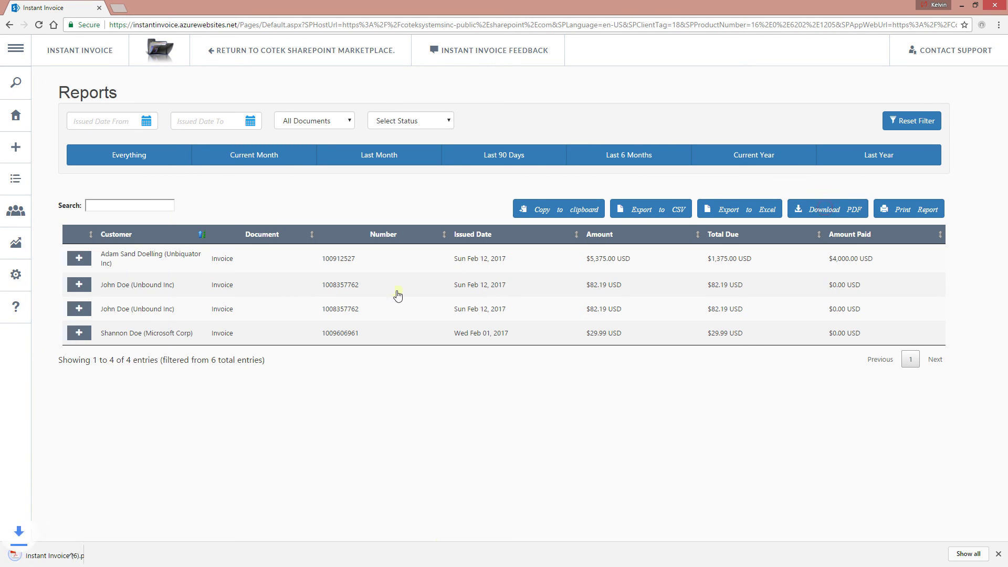
{"action": "left_click", "coordinate": [44, 559]}
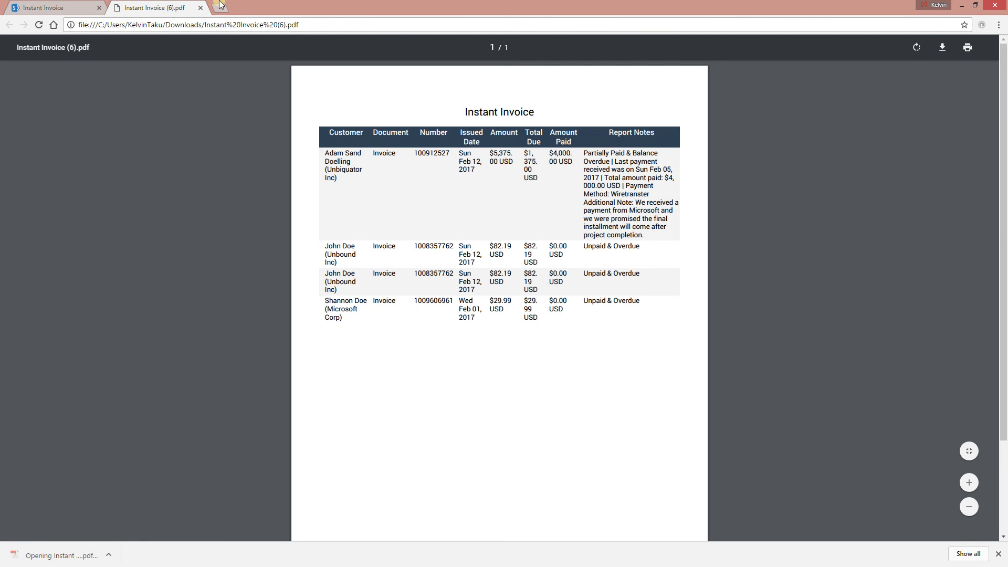
{"action": "left_click", "coordinate": [200, 7]}
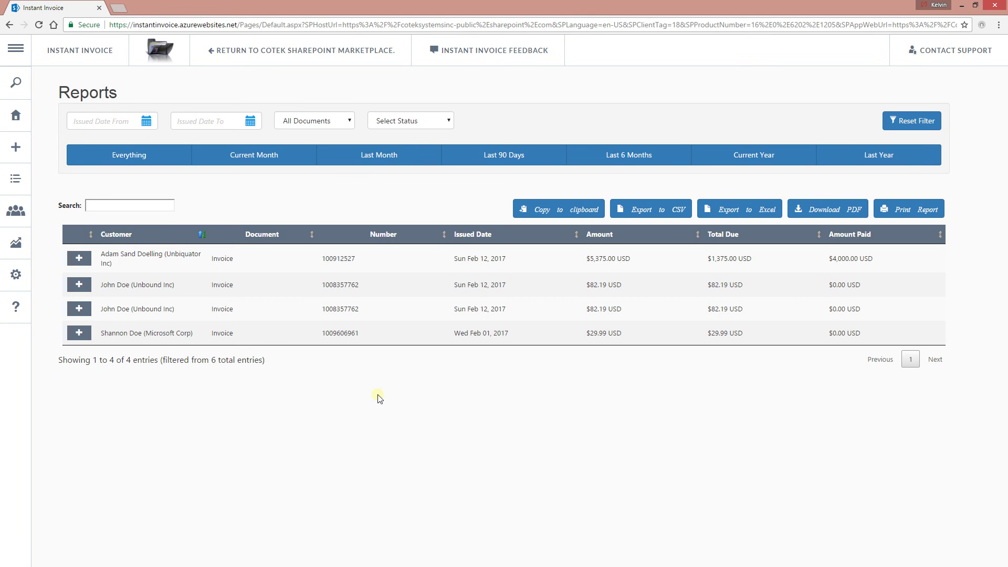
- Open Settings on the Email Settings tab and look over the SMTP server form
{"action": "left_click", "coordinate": [92, 425]}
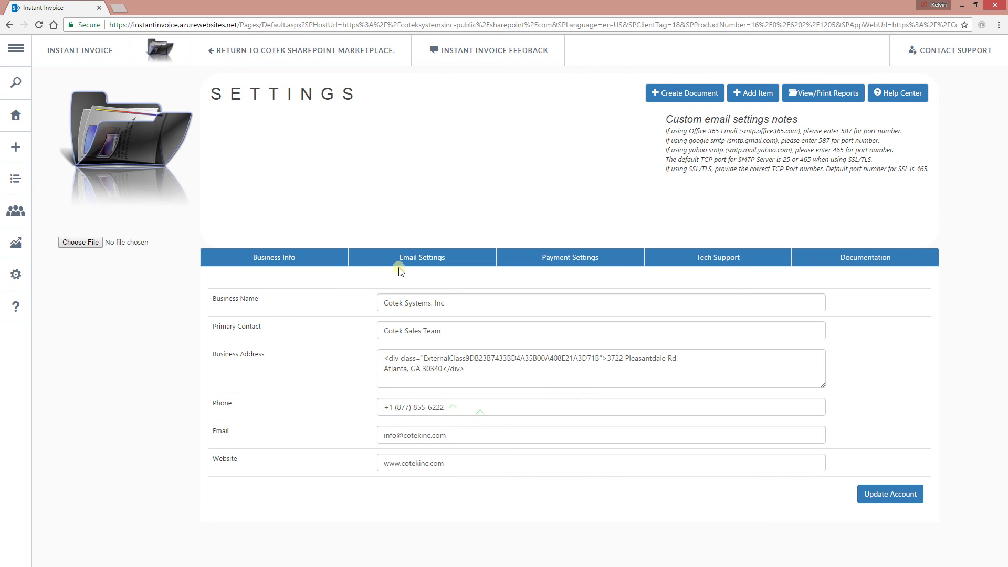
{"action": "left_click", "coordinate": [412, 265]}
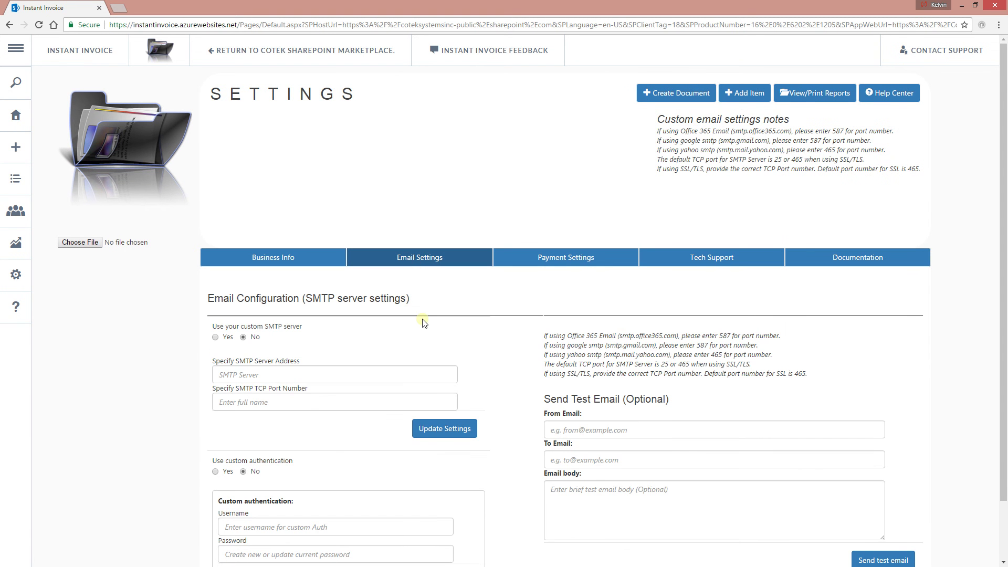
{"action": "scroll", "coordinate": [280, 439], "scroll_direction": "down", "scroll_amount": 1}
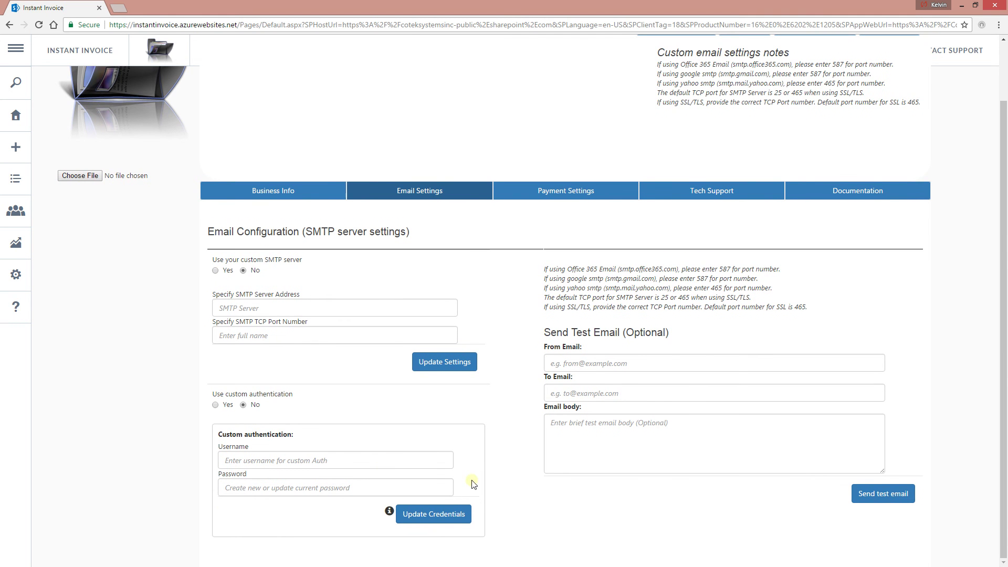
{"action": "scroll", "coordinate": [223, 272], "scroll_direction": "up", "scroll_amount": 1}
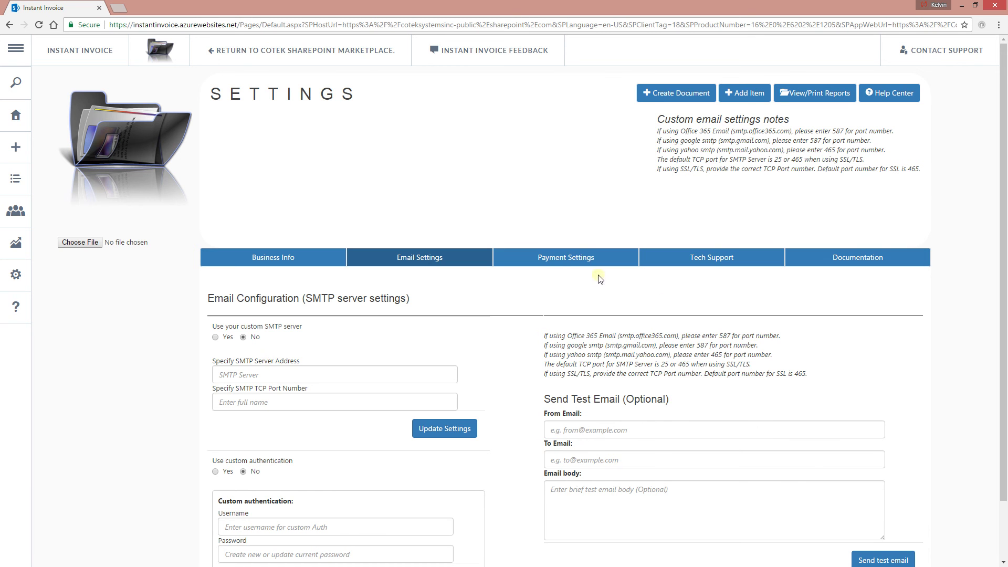
- Show Payment Settings and inspect the Stripe key fields and mail-in cheque address box
{"action": "left_click", "coordinate": [576, 261]}
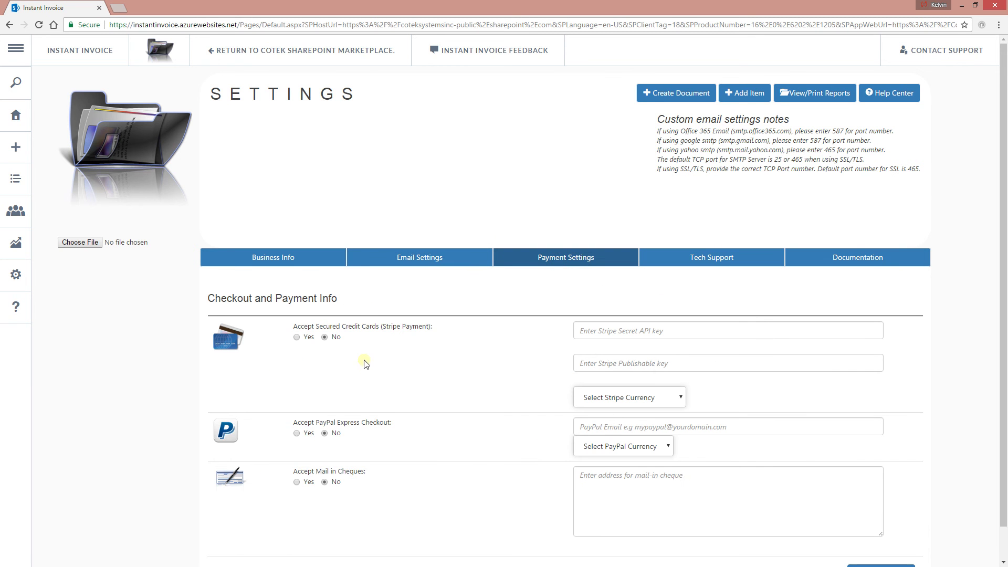
{"action": "scroll", "coordinate": [363, 362], "scroll_direction": "down", "scroll_amount": 1}
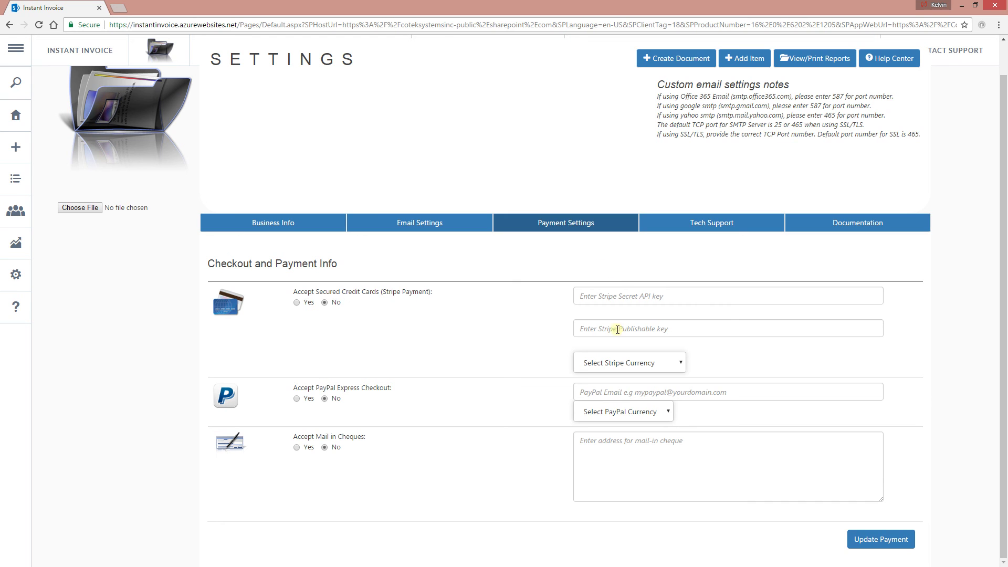
{"action": "left_click", "coordinate": [623, 296]}
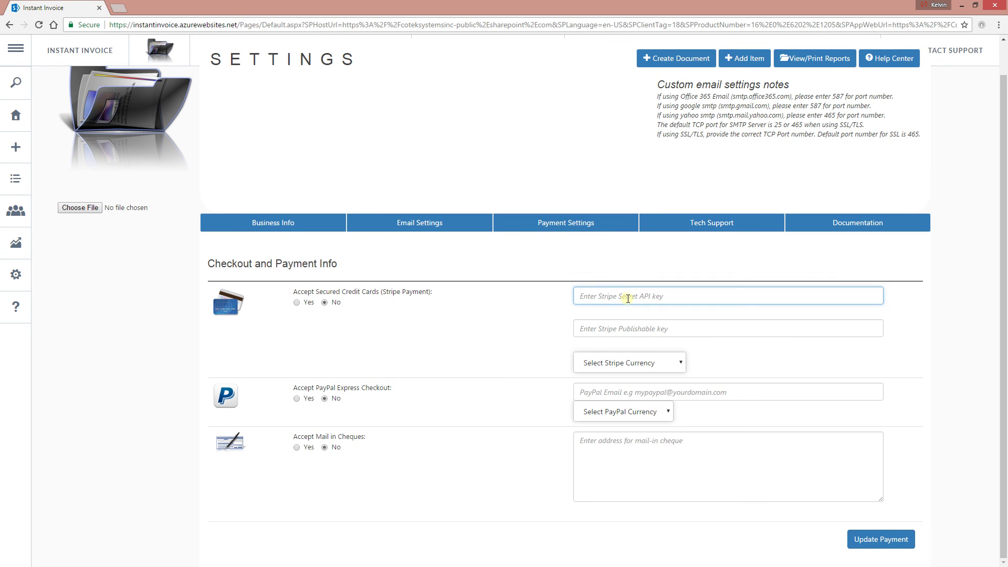
{"action": "left_click", "coordinate": [646, 332]}
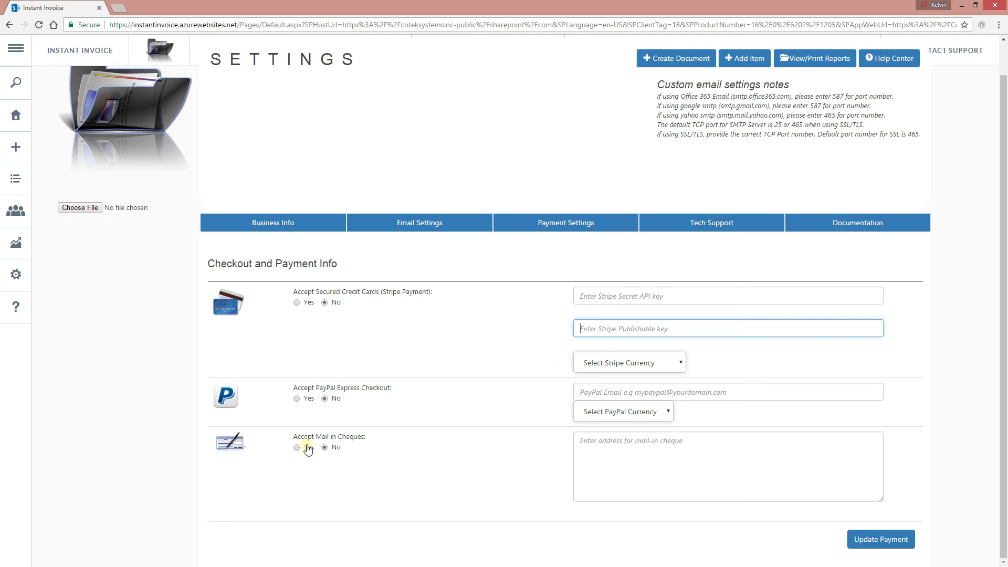
{"action": "left_click", "coordinate": [711, 485]}
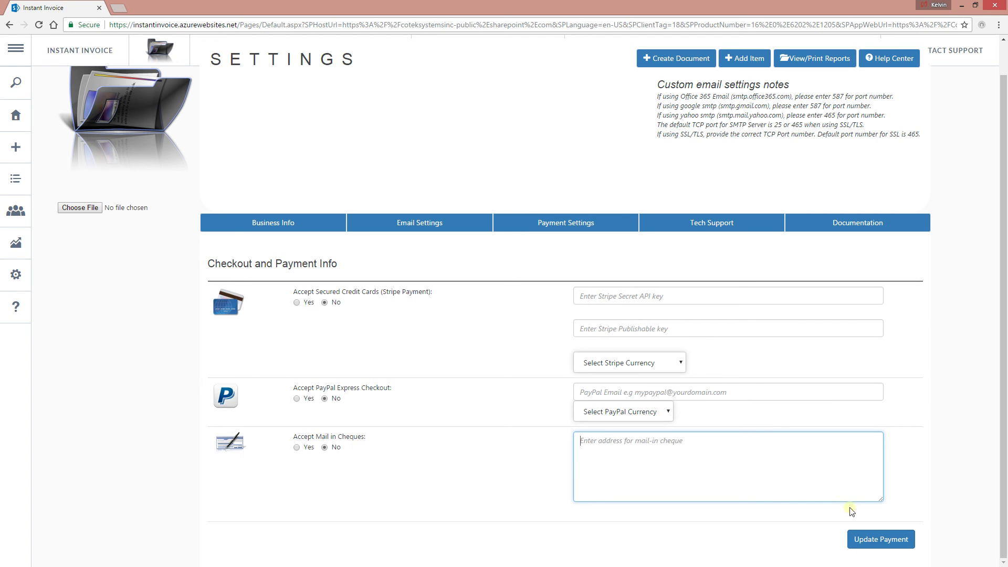
{"action": "left_click", "coordinate": [723, 222]}
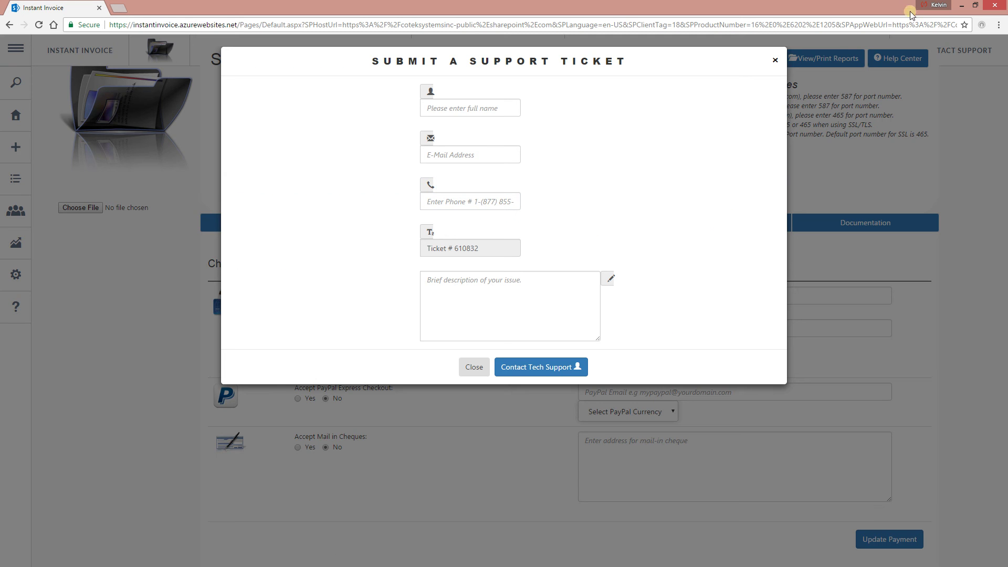
{"action": "left_click", "coordinate": [775, 60]}
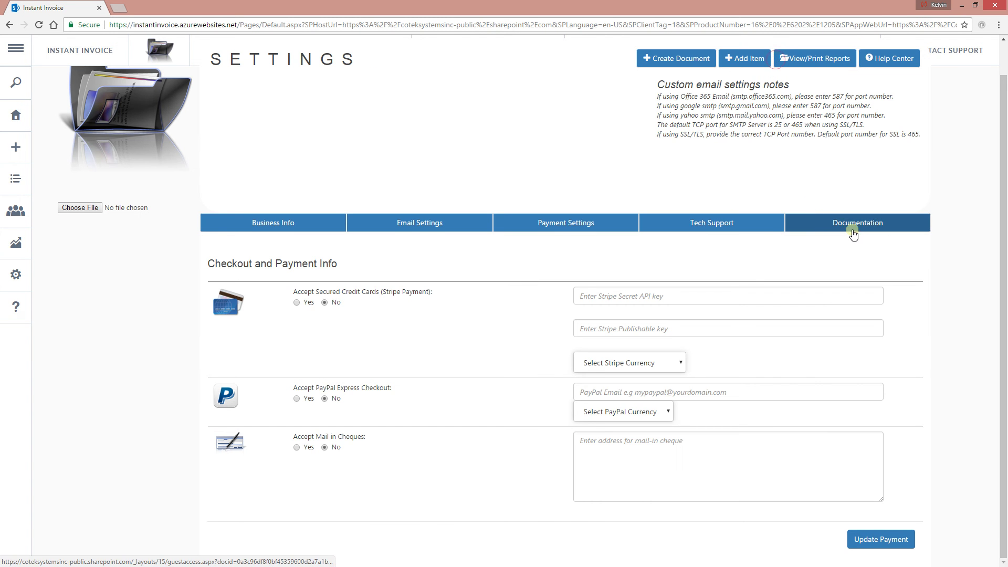
{"action": "scroll", "coordinate": [970, 46], "scroll_direction": "up", "scroll_amount": 1}
{"action": "left_click", "coordinate": [969, 49]}
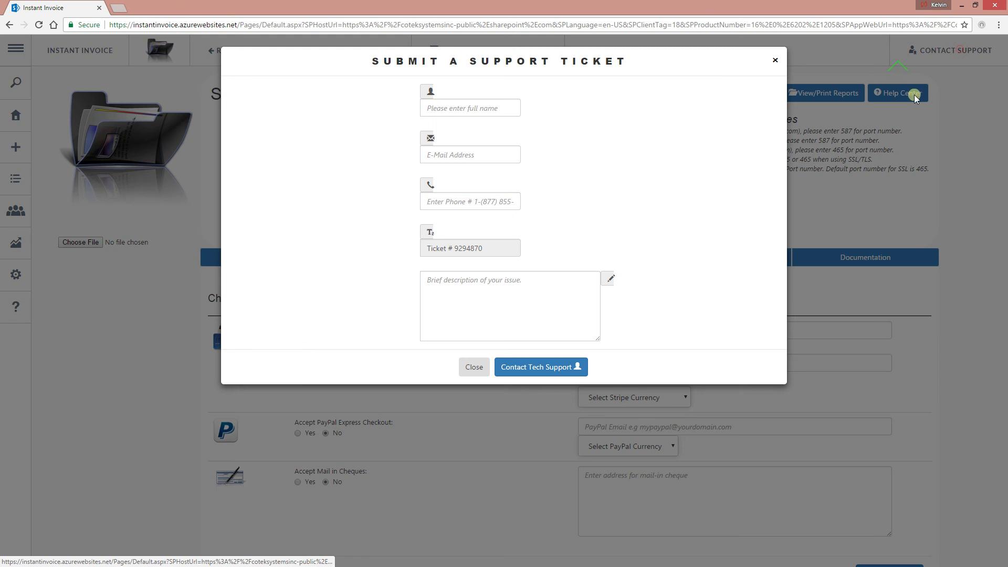
{"action": "left_click", "coordinate": [774, 60]}
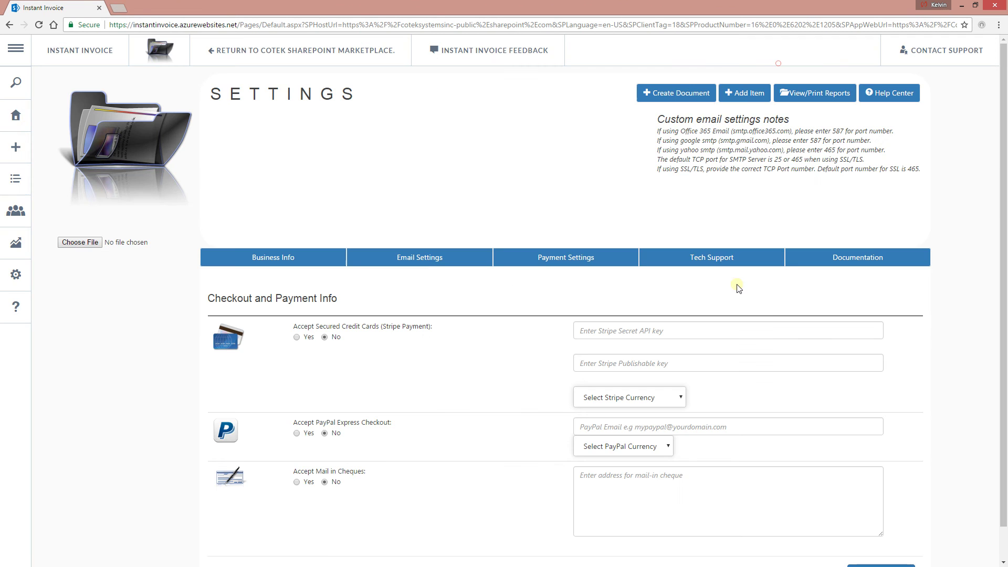
{"action": "left_click", "coordinate": [719, 258]}
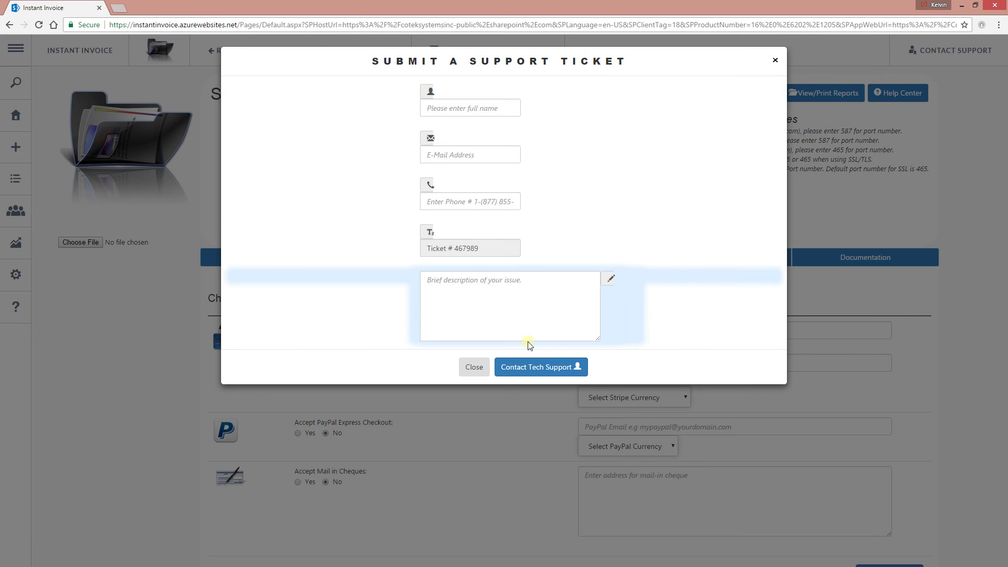
{"action": "left_click", "coordinate": [523, 310]}
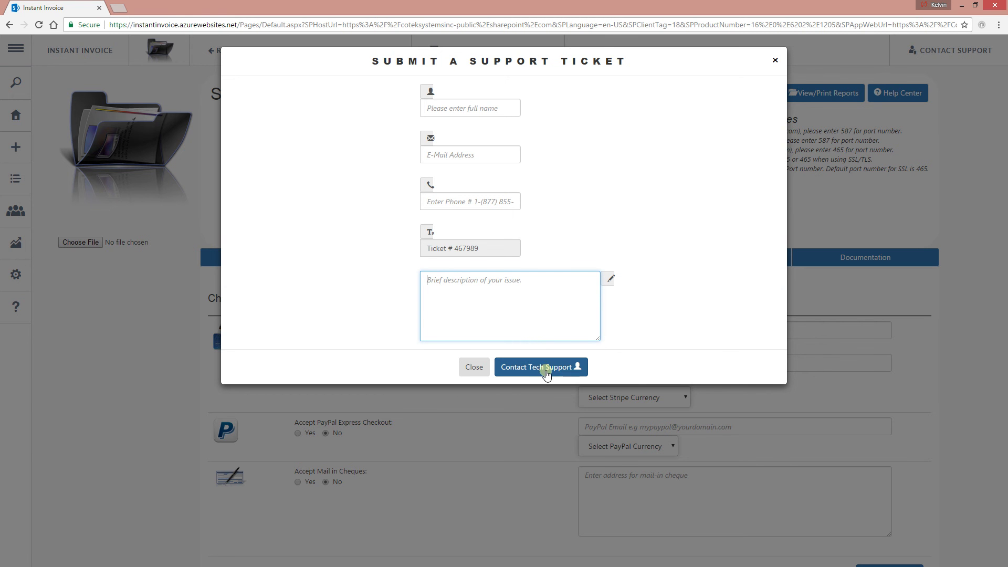
{"action": "left_click", "coordinate": [774, 62]}
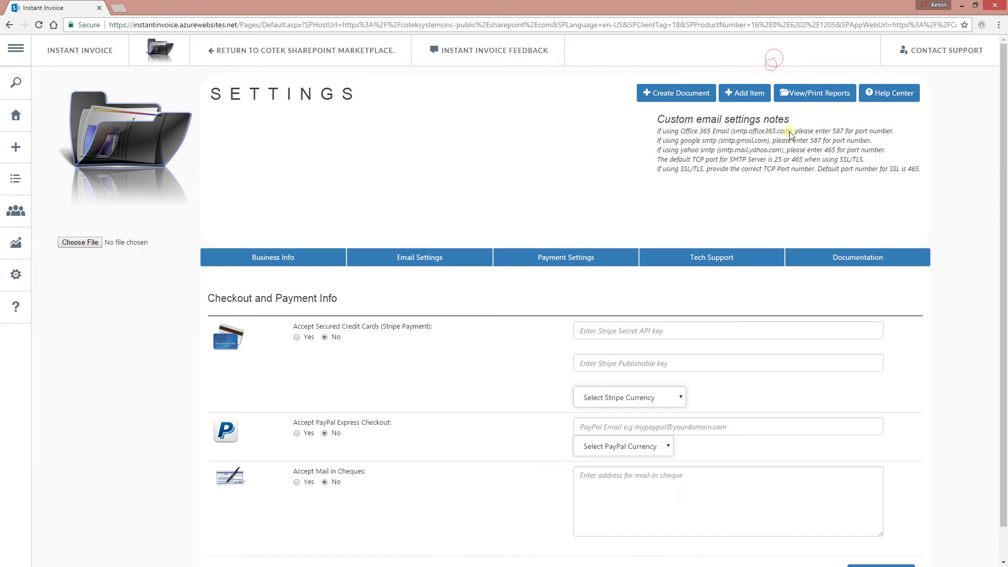
- Open the Help Quick Start Guide, view and close the Tech Support ticket form, and toggle the menu
{"action": "mouse_move", "coordinate": [31, 322]}
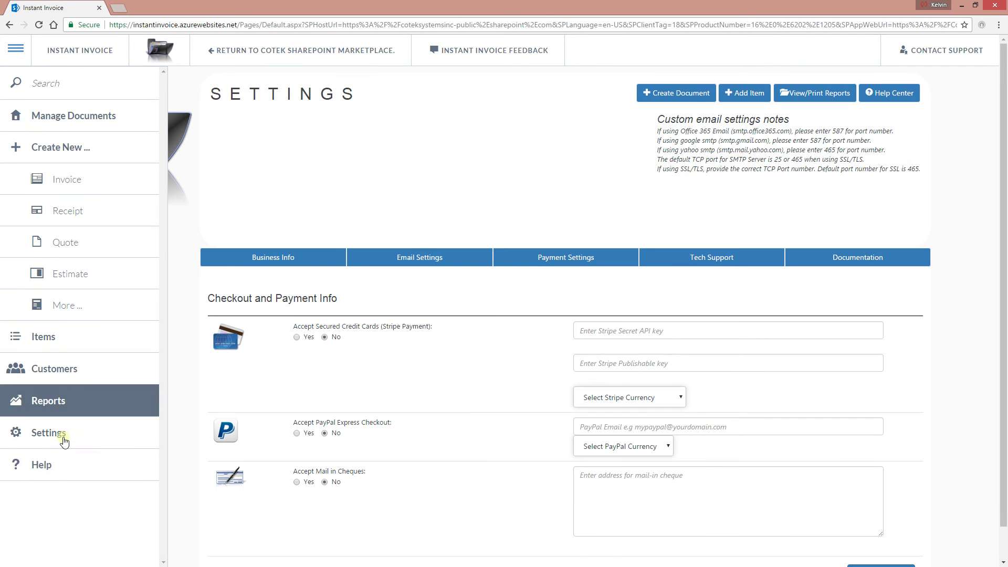
{"action": "left_click", "coordinate": [50, 465]}
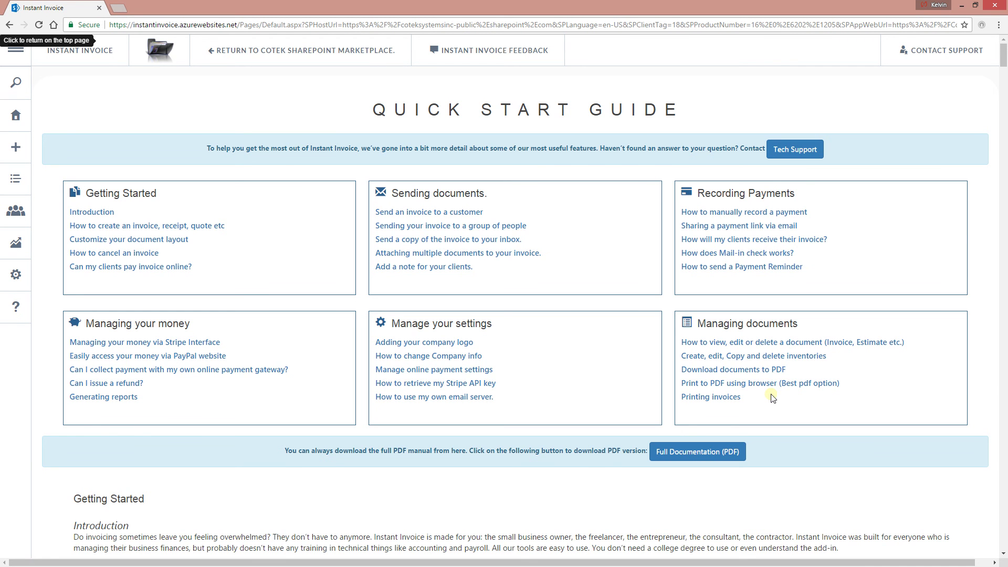
{"action": "left_click", "coordinate": [790, 149]}
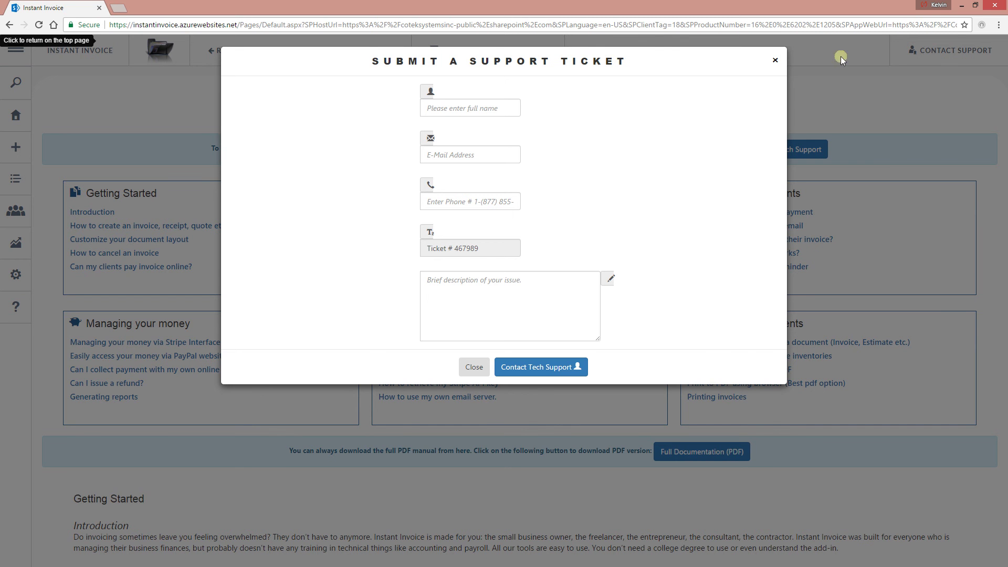
{"action": "left_click", "coordinate": [774, 60]}
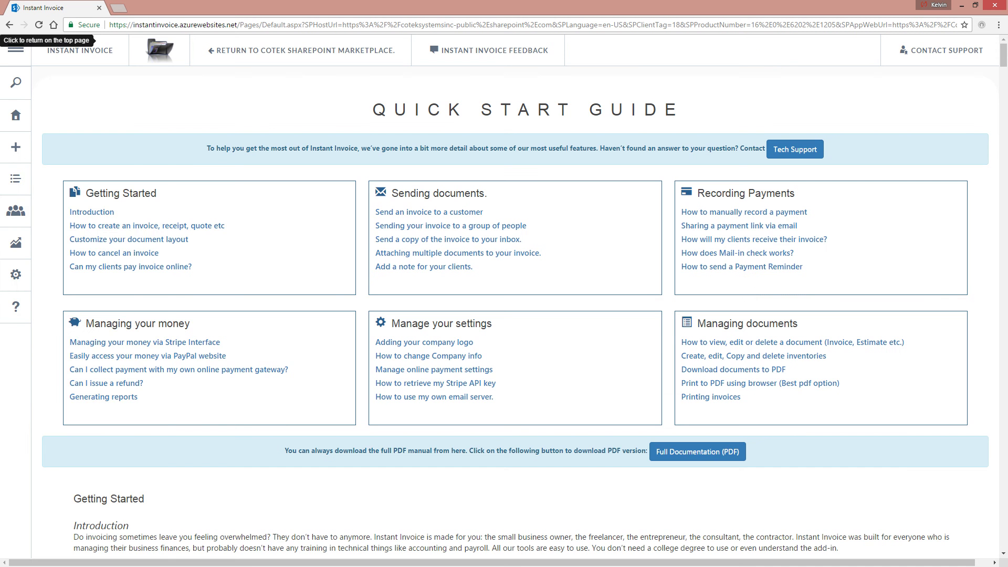
{"action": "left_click", "coordinate": [24, 61]}
{"action": "left_click", "coordinate": [294, 98]}
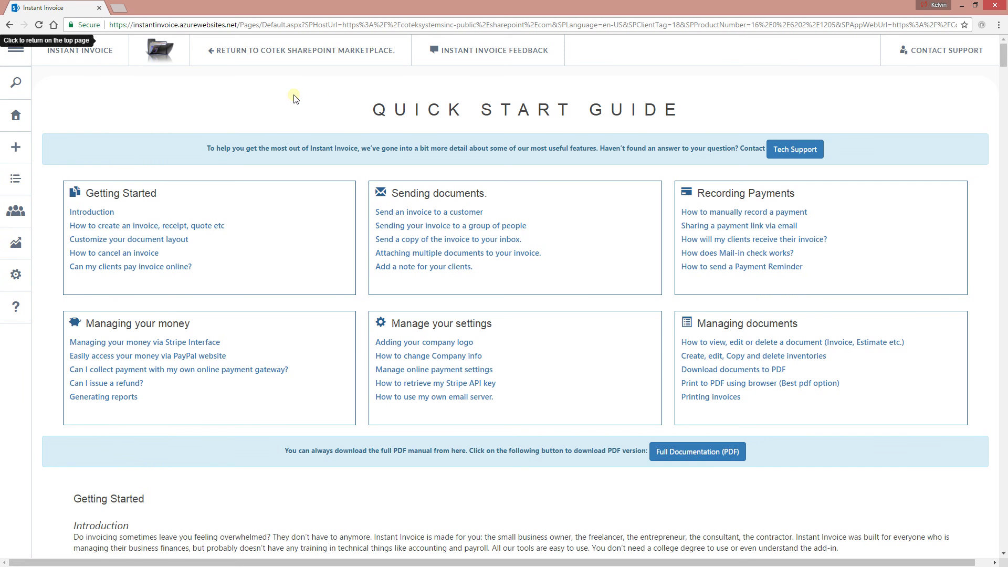